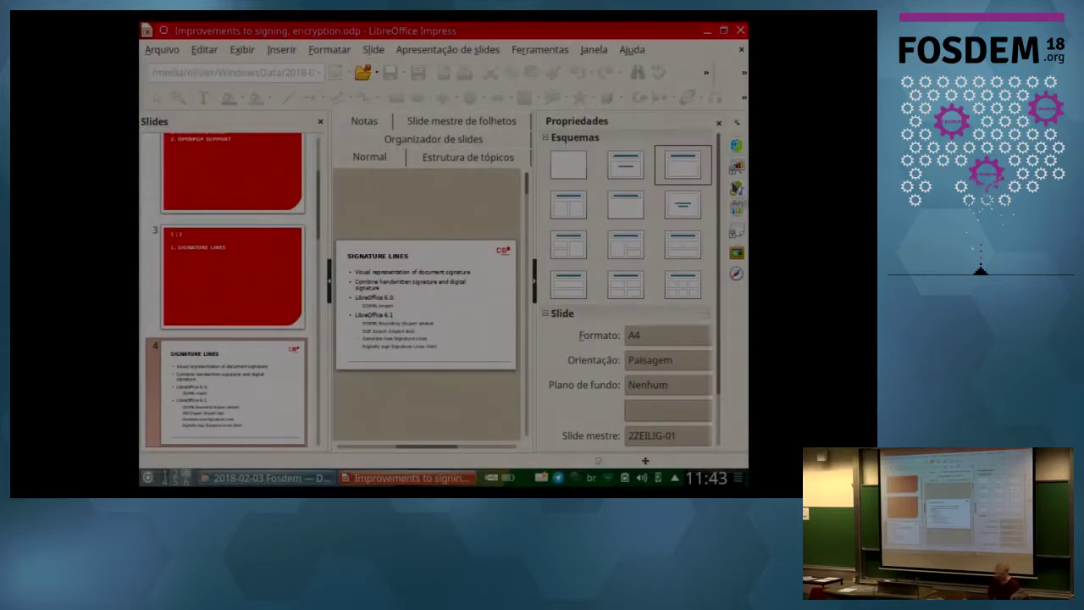
- Try to open the 01-Signature Lines folder inside 2018-02-03 Fosdem in the Dolphin file manager
click(362, 73)
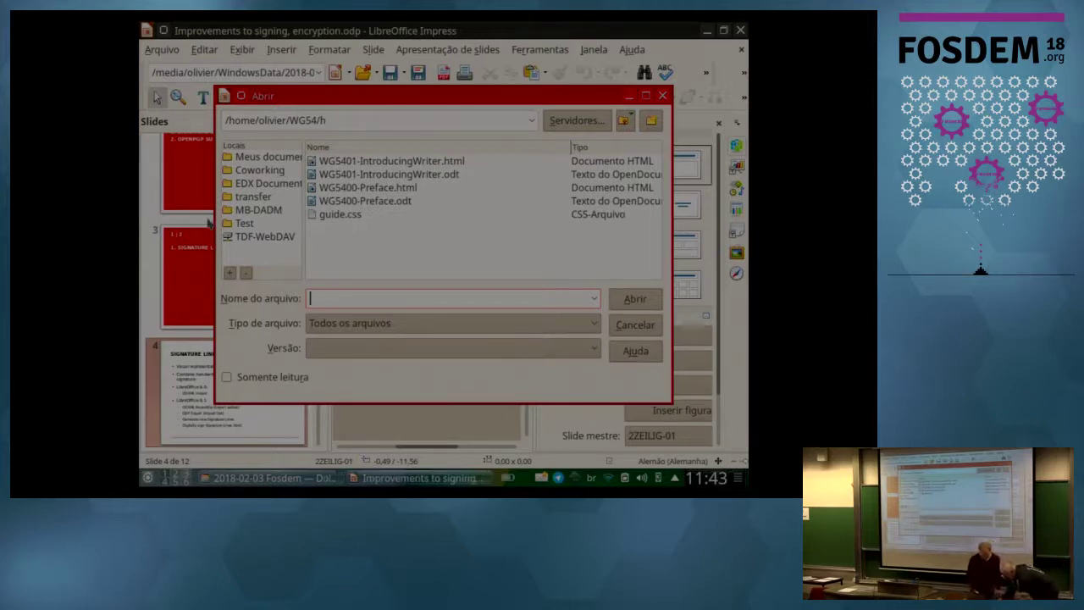
click(265, 159)
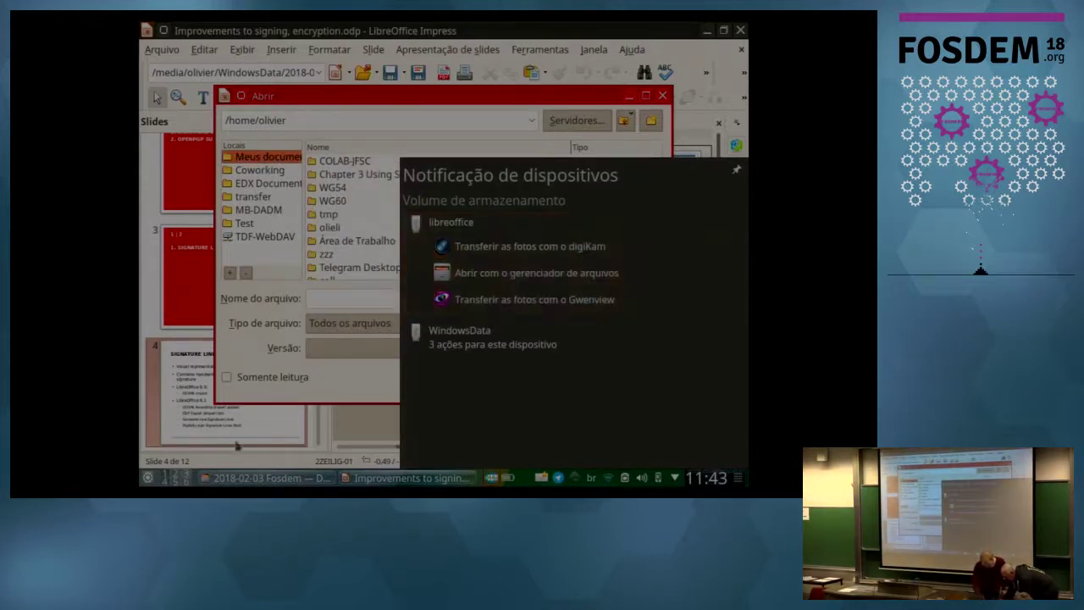
click(240, 478)
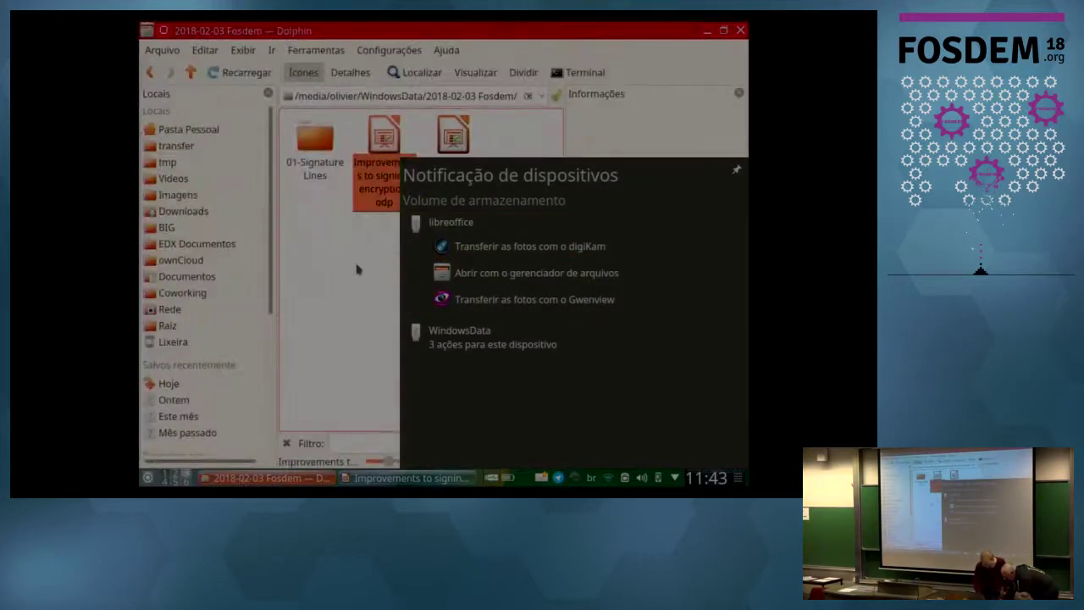
click(320, 138)
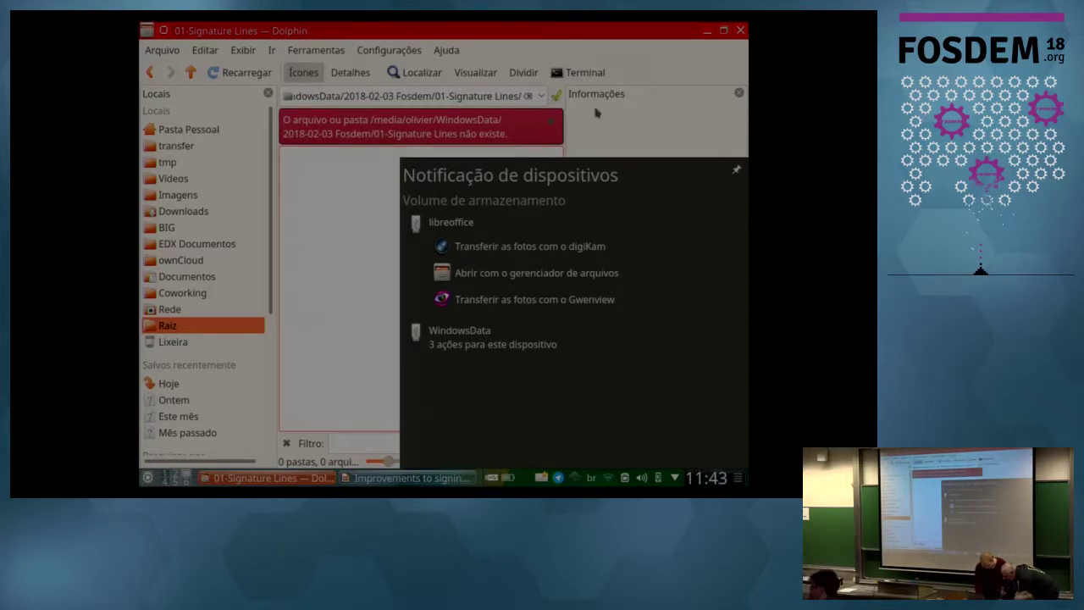
click(193, 74)
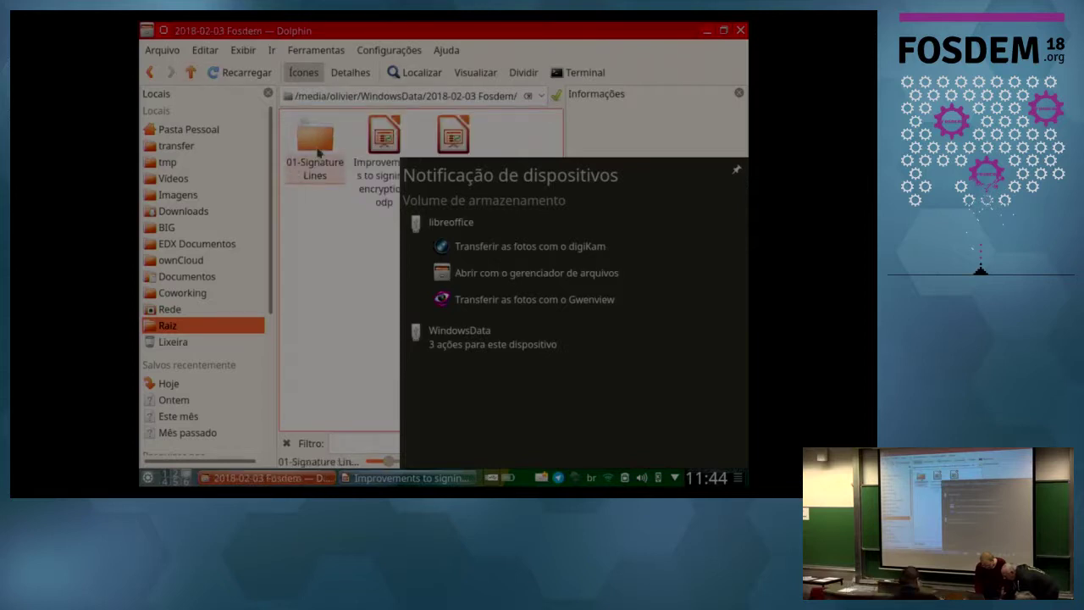
click(318, 151)
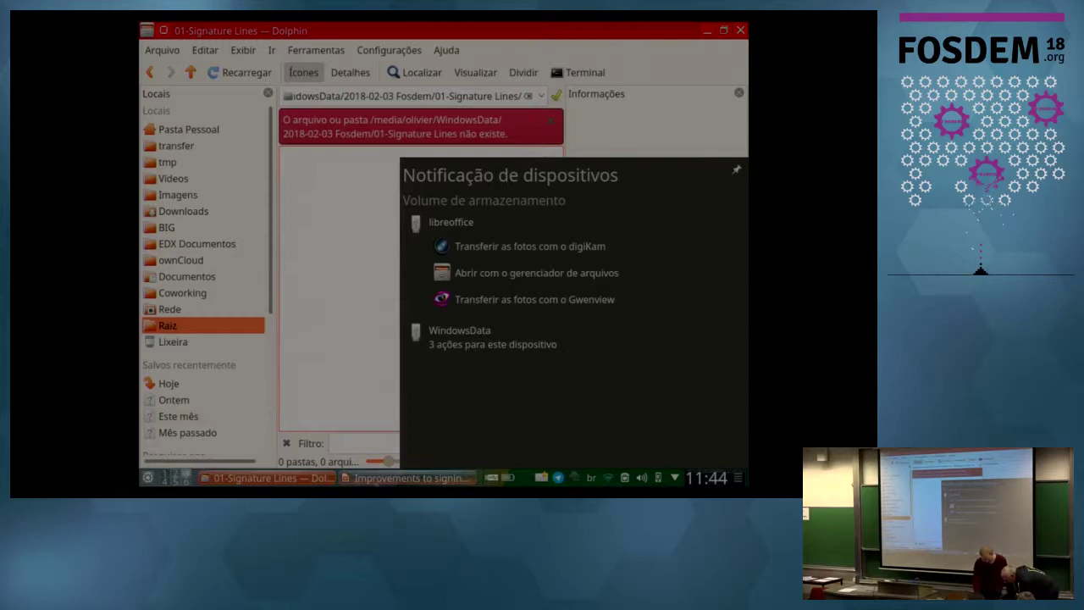
click(345, 479)
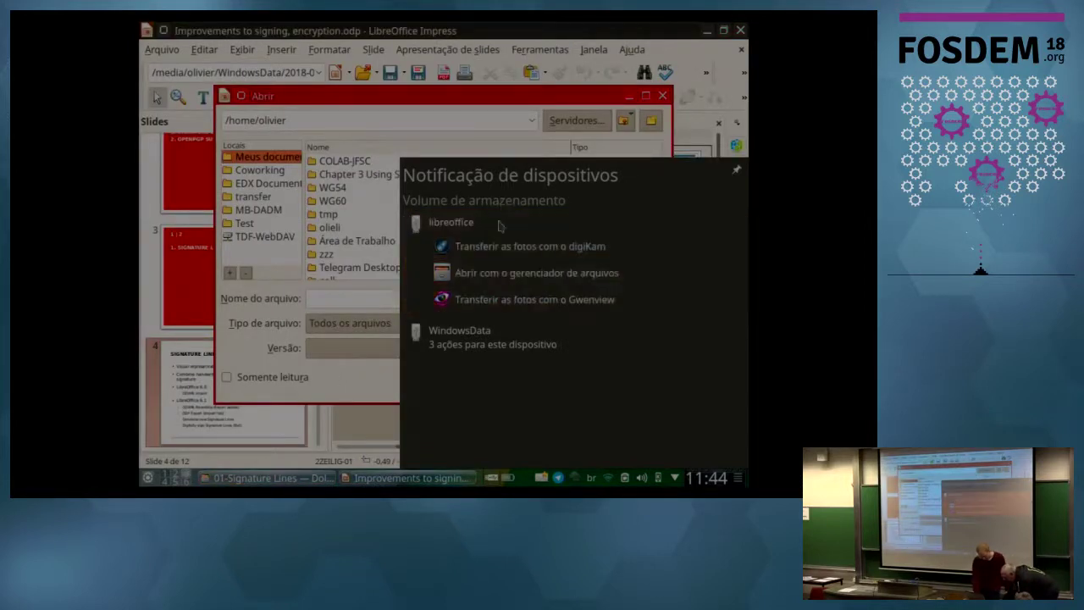
- Open the core folder of the libreoffice volume in the Dolphin file manager, with a terminal shown for it
click(493, 275)
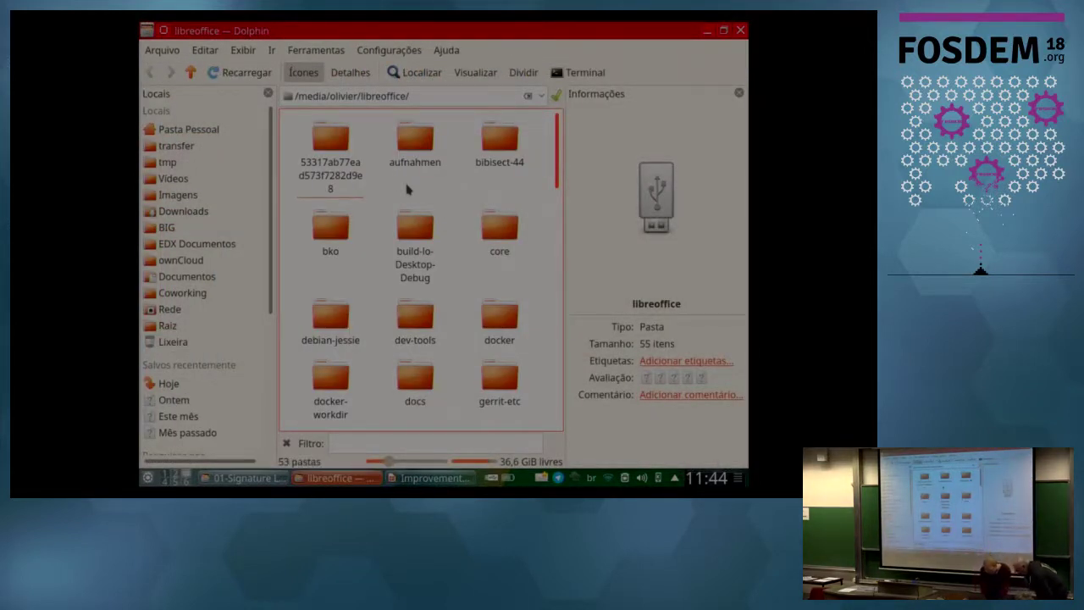
click(509, 227)
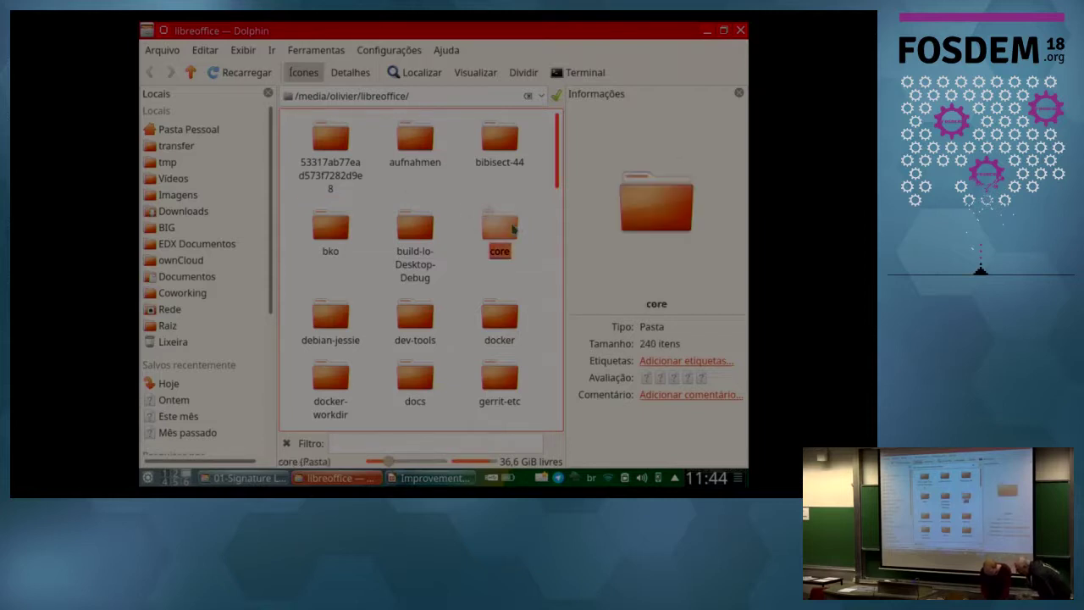
double_click(512, 228)
right_click(520, 232)
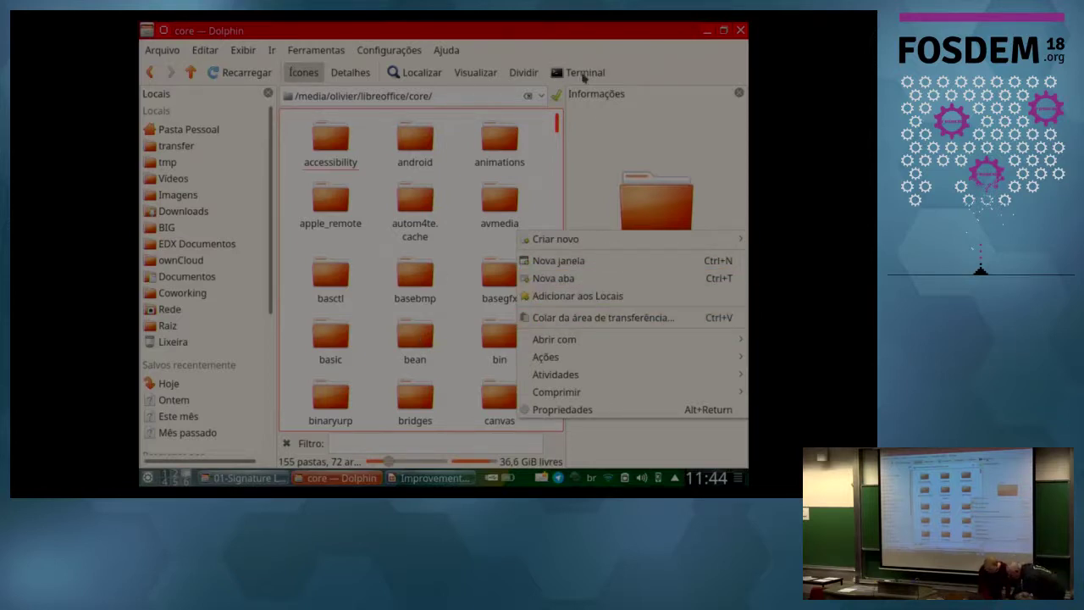
click(585, 74)
click(585, 74)
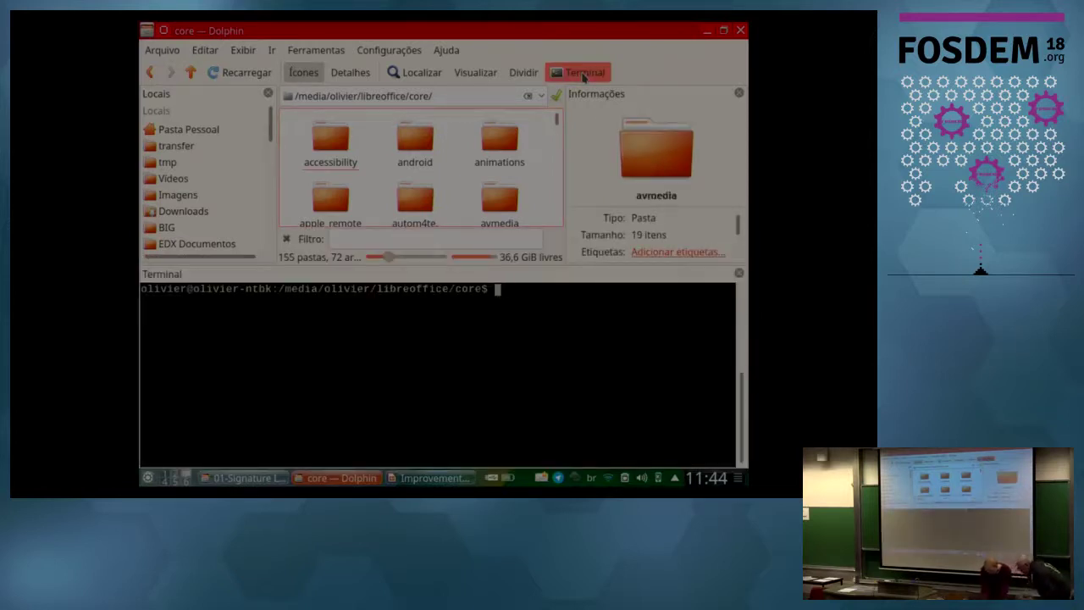
- Launch the LibreOfficeDev Writer build from the core folder's terminal and agree to continue despite the locked personal settings
text(./auto)
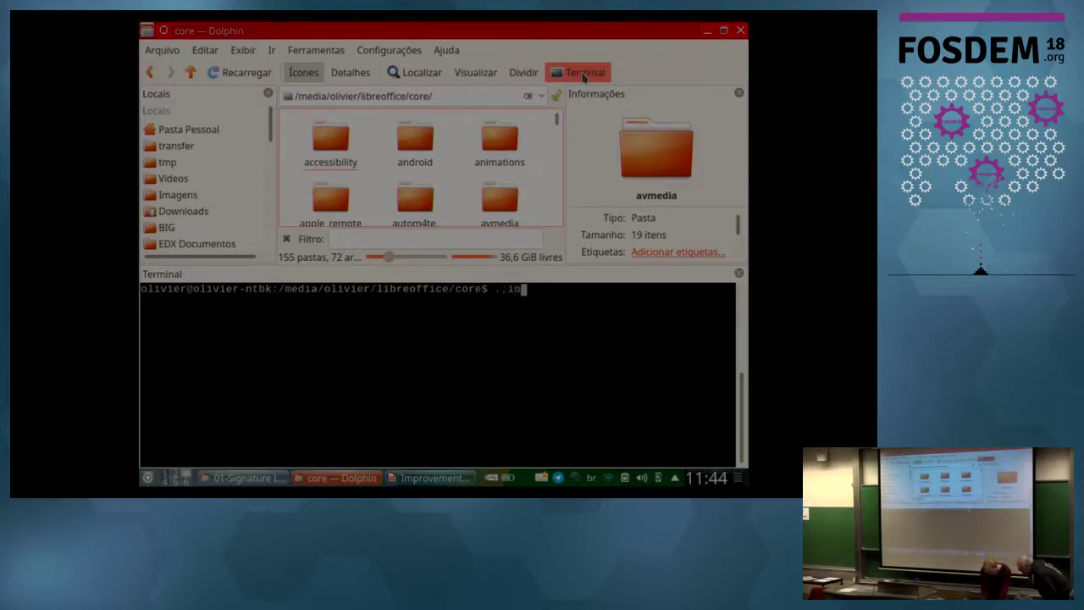
key(BackSpace)
key(BackSpace)
key(BackSpace)
key(BackSpace)
key(BackSpace)
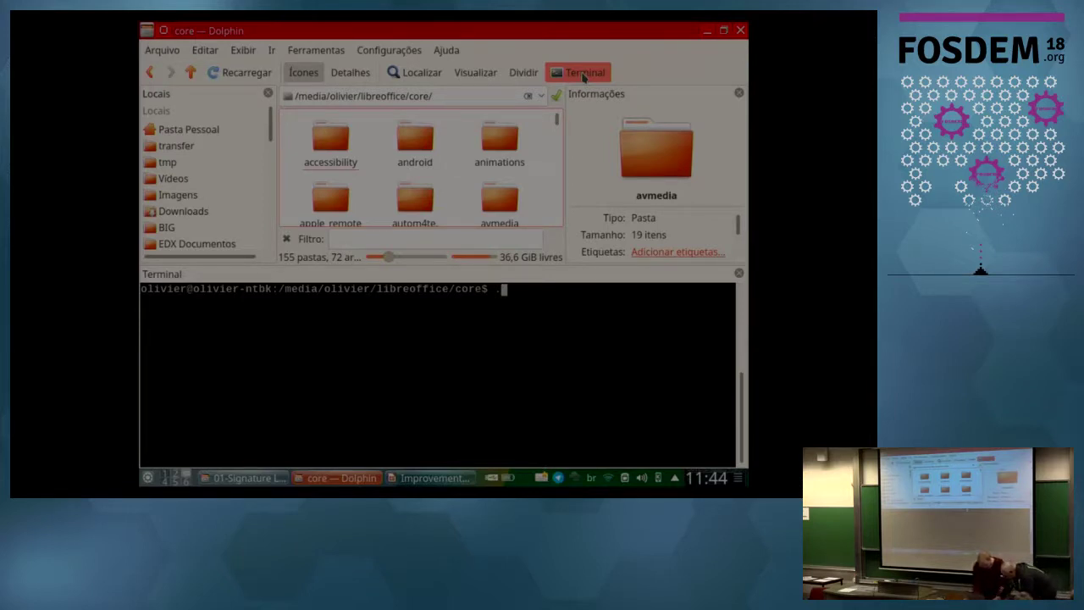
text(/)
text(inst)
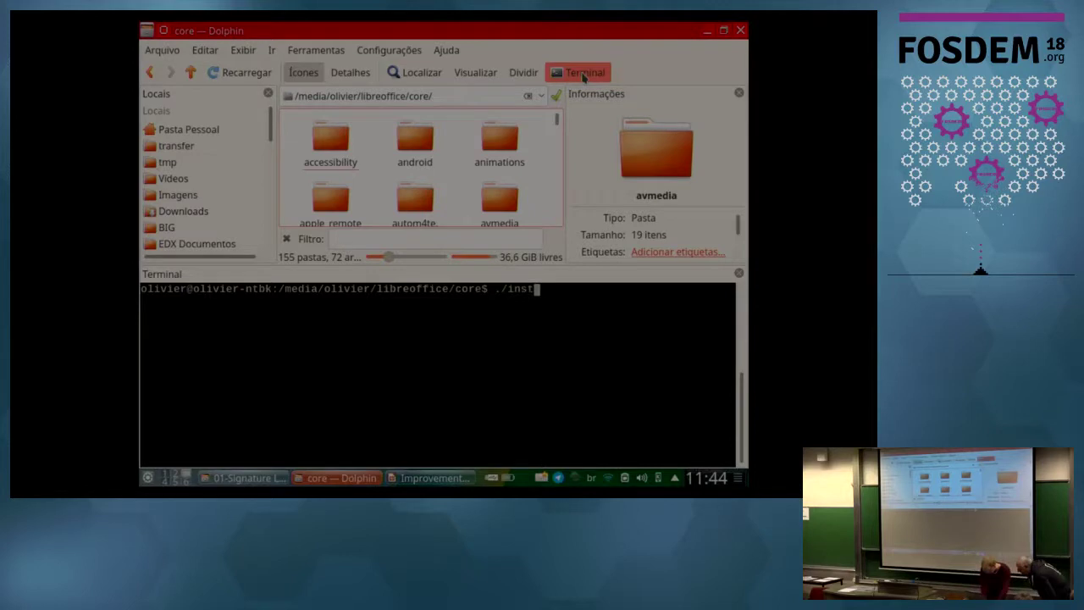
key(Tab)
text(p)
key(Tab)
text(sw)
key(Tab)
key(Return)
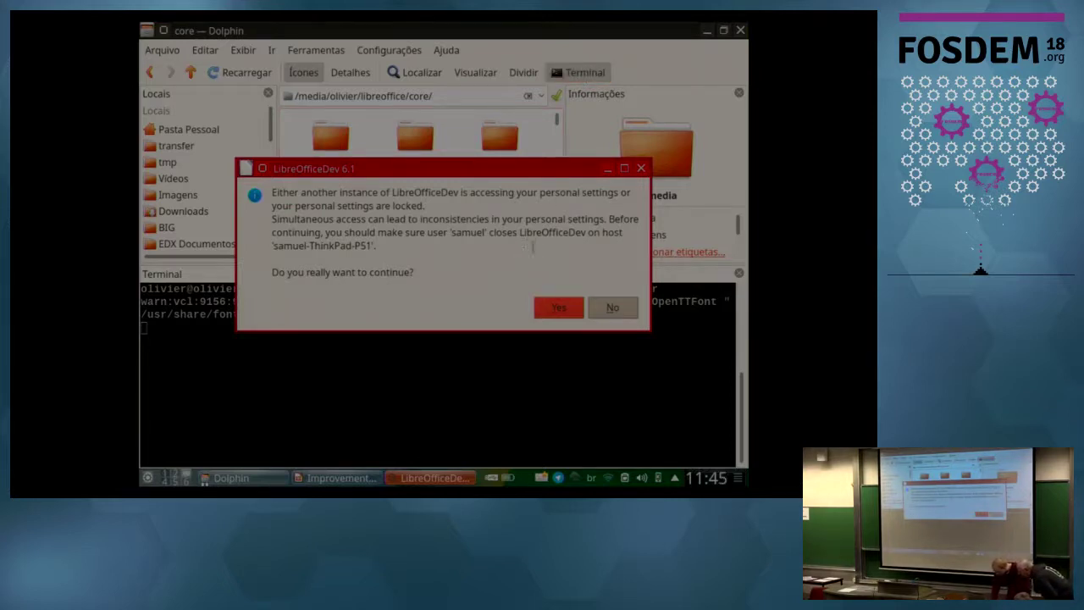
click(557, 307)
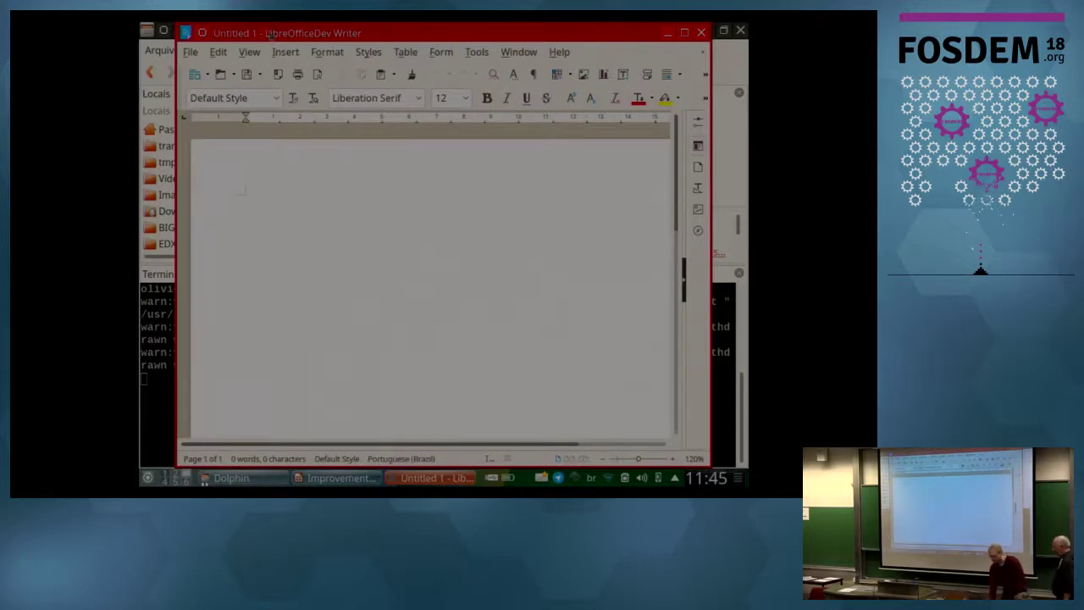
- Start inserting a signature line into the blank text document
click(280, 51)
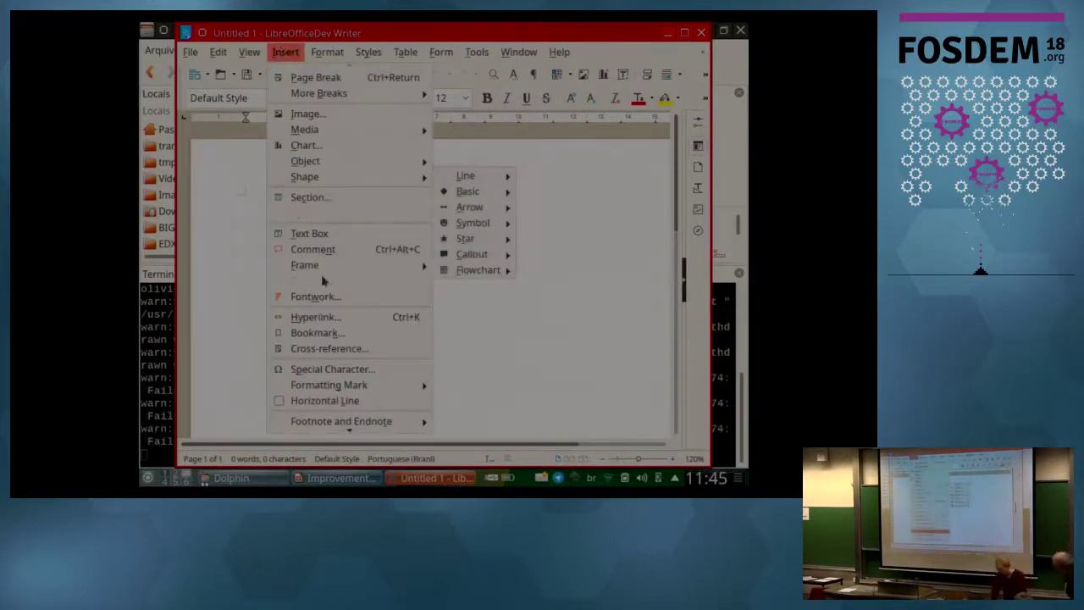
mouse_move(336, 384)
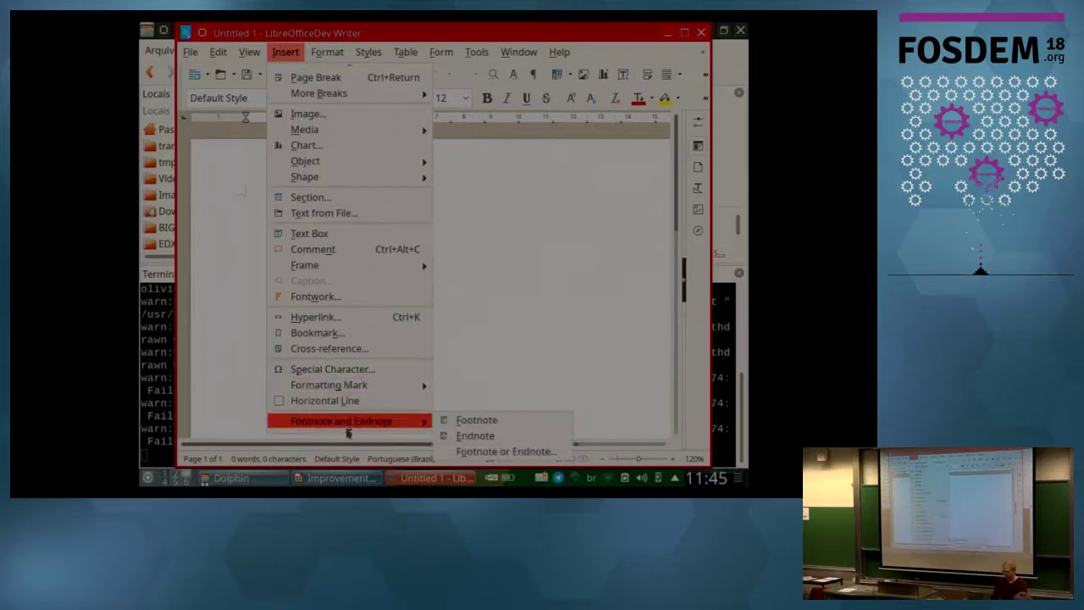
mouse_move(349, 434)
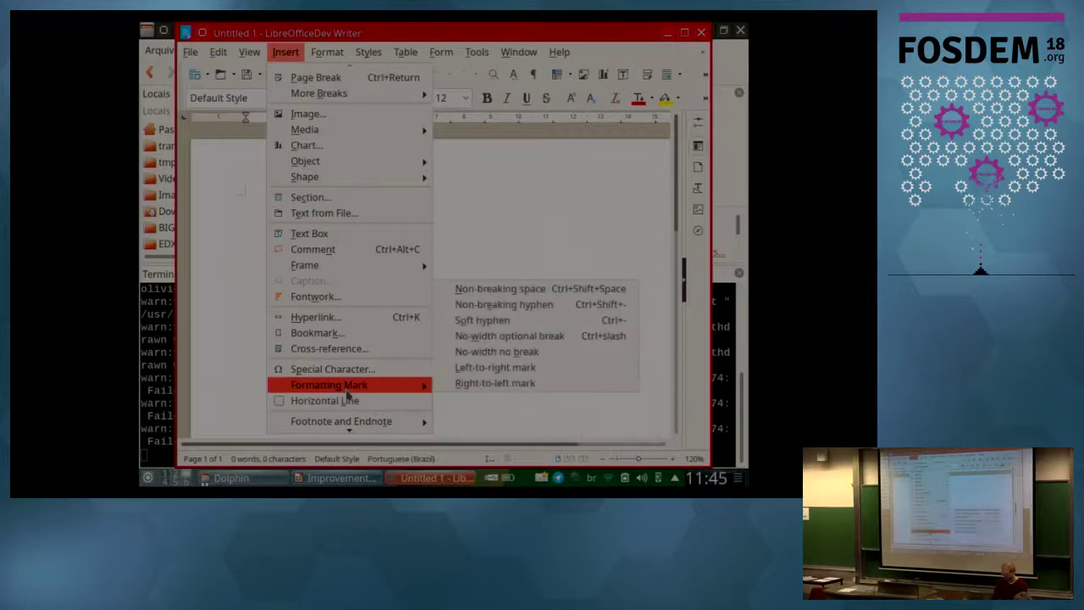
key(Right)
key(Down)
key(Down)
key(Left)
key(Down)
key(Down)
key(Down)
key(Down)
key(Down)
key(Down)
key(Down)
key(Down)
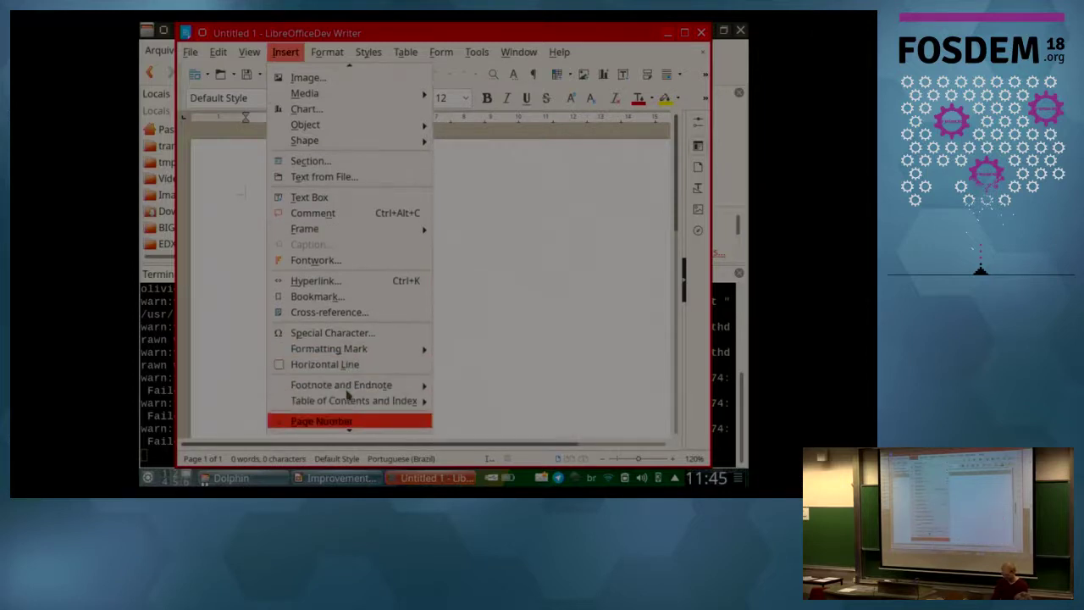
key(Return)
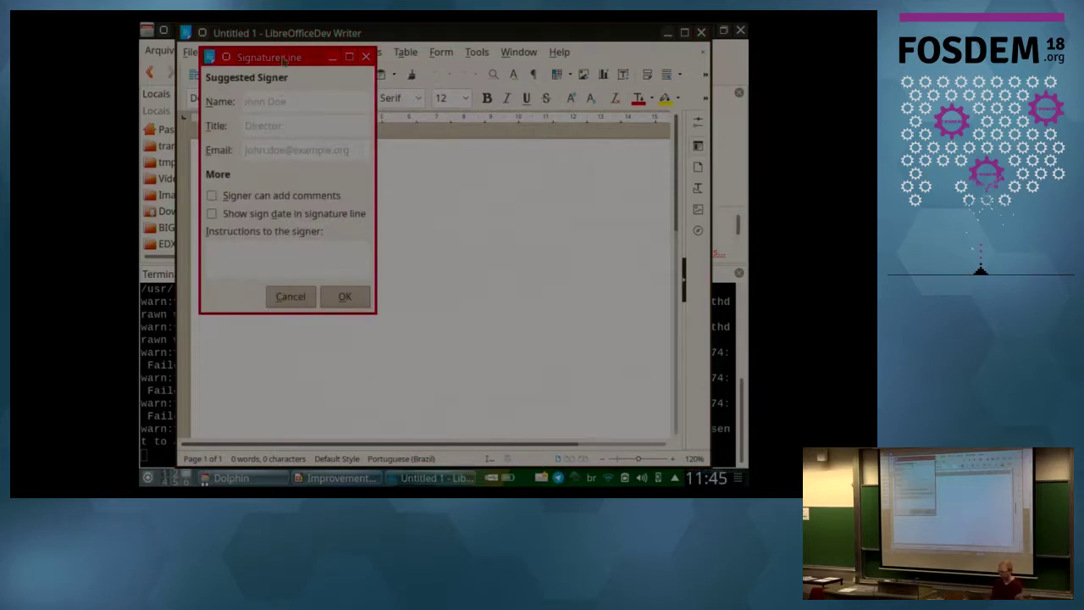
- Fill in the suggested signer's name and e-mail, and set the title to "No Title"
drag(286, 57, 439, 145)
text(Samuel)
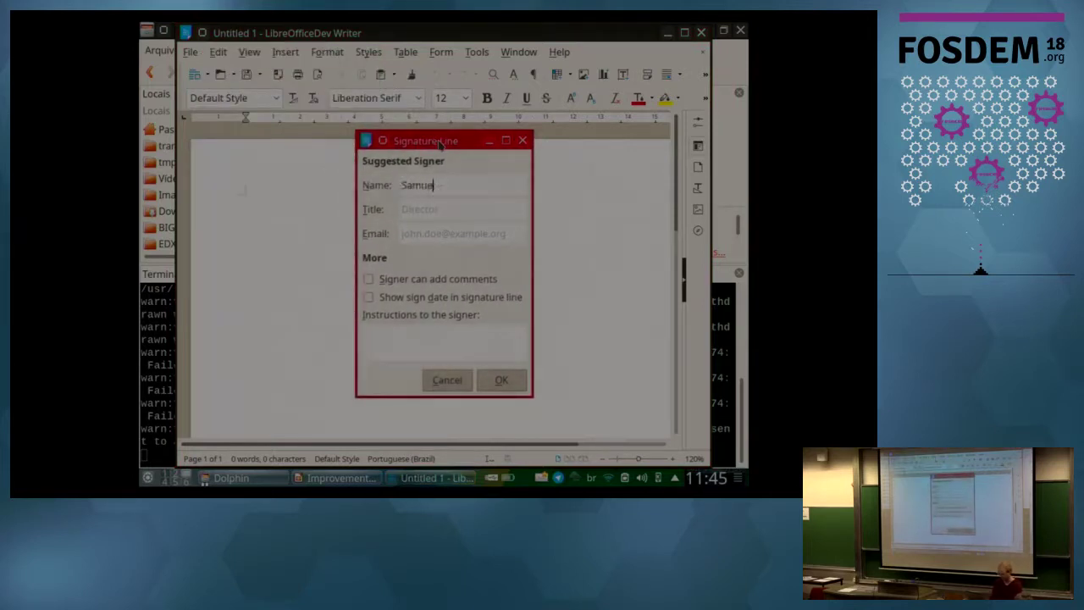
key(Tab)
text(No Title)
key(Tab)
text(s)
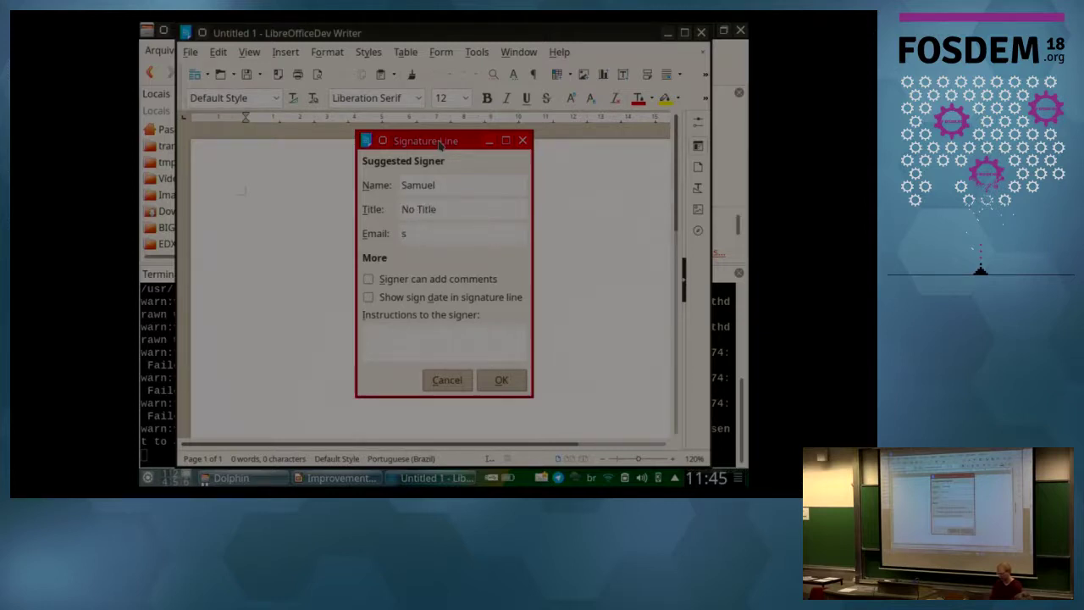
text(amuel)
- Allow signer comments, show the sign date, set the instructions to "please sign here" and insert the signature line
click(415, 283)
click(417, 300)
text(please sign here)
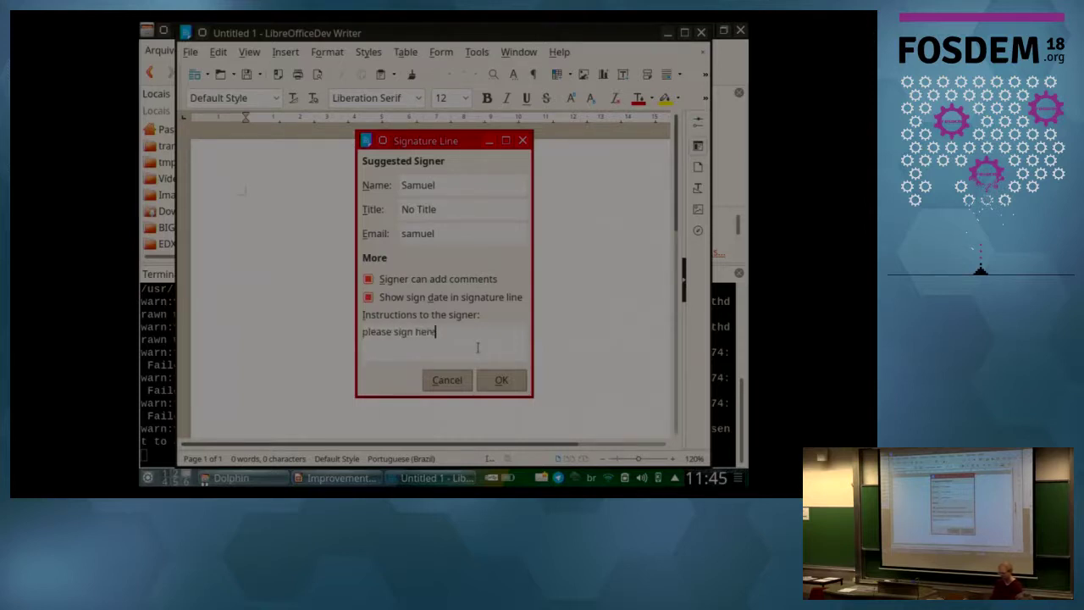
click(491, 379)
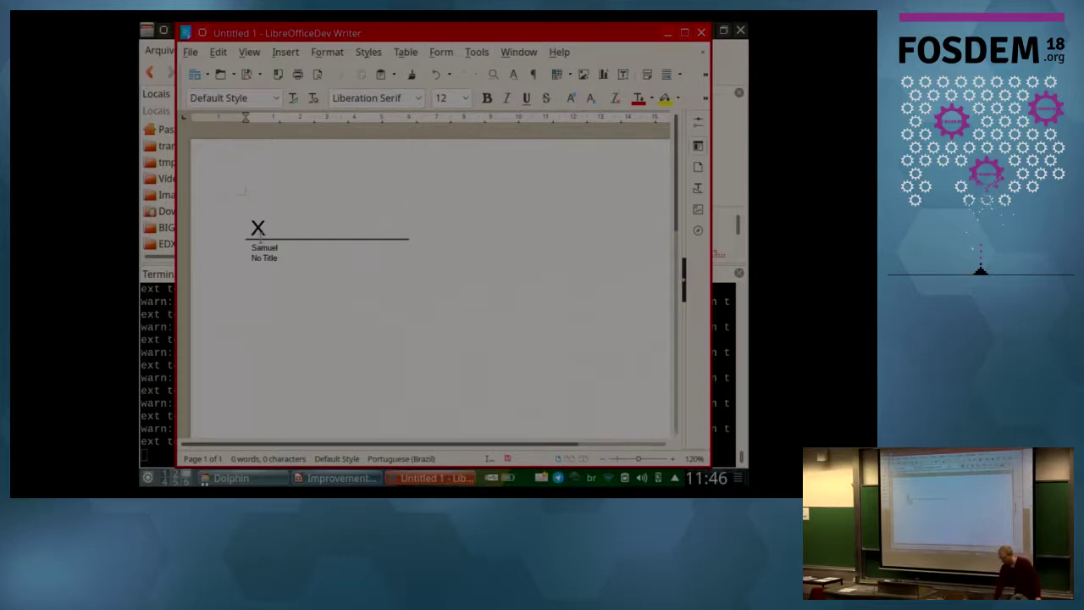
- Select the inserted signature line and examine the commands available for it, including Edit Signature Line
click(259, 241)
right_click(262, 244)
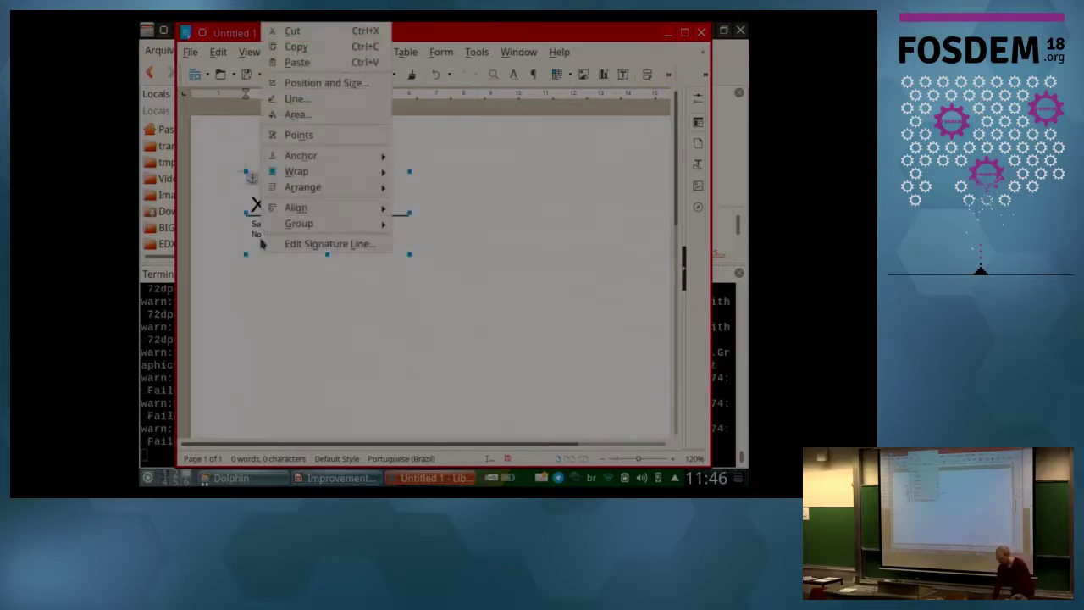
click(249, 236)
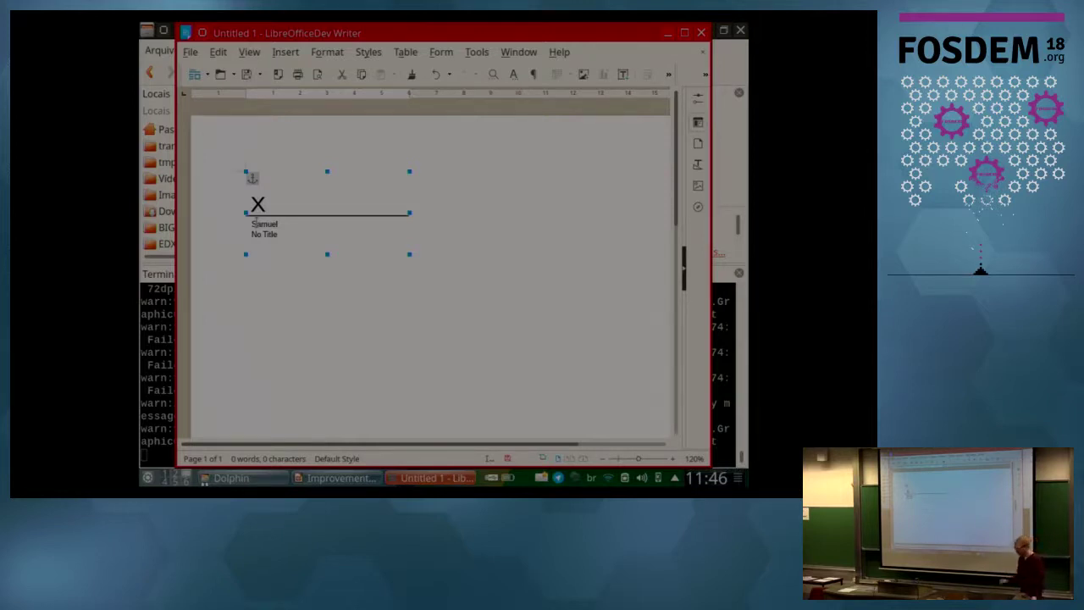
- Open the document's digital signatures, saving the file as Untitled 1.odt on the way
click(192, 54)
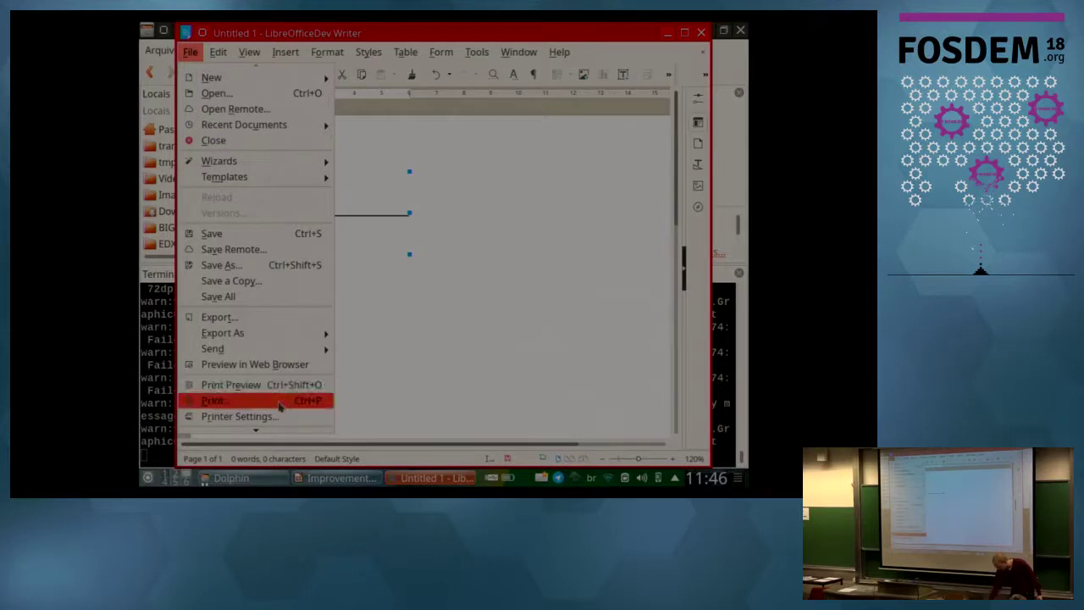
key(Down)
key(Down)
key(Right)
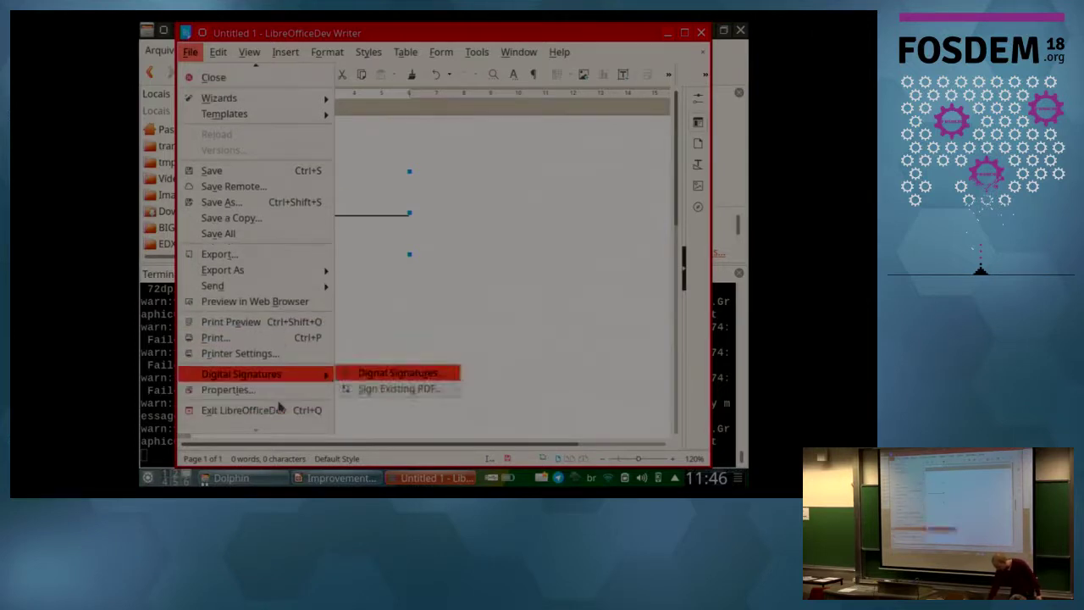
key(Return)
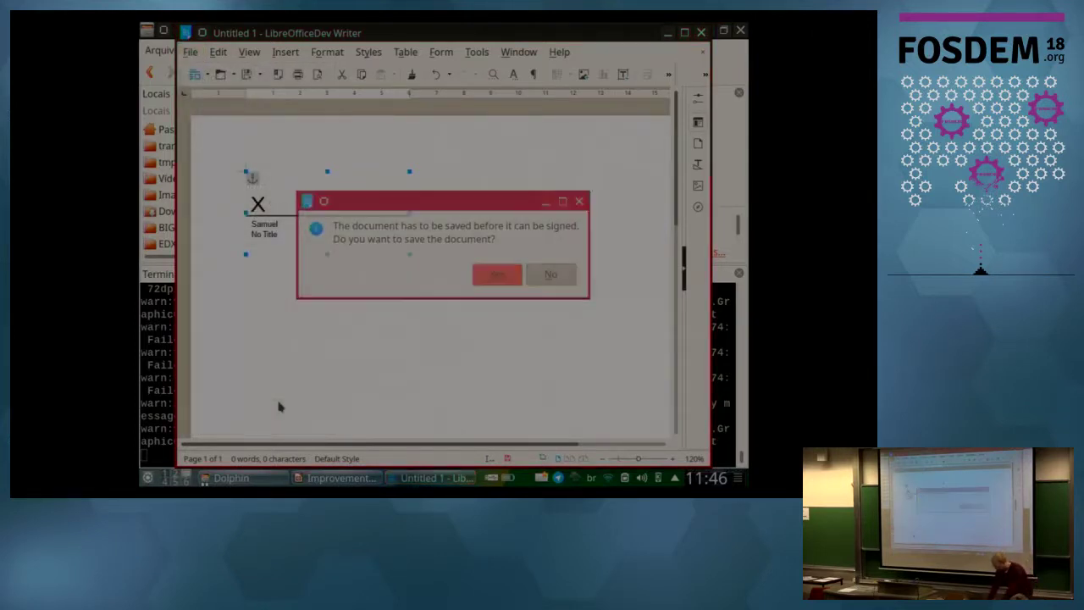
key(Escape)
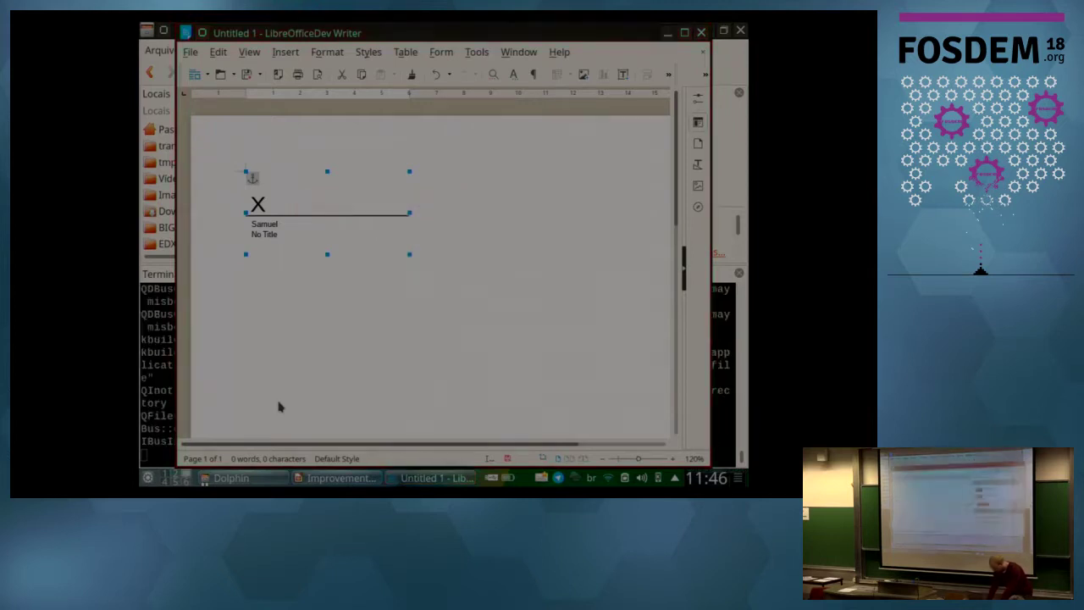
key(Return)
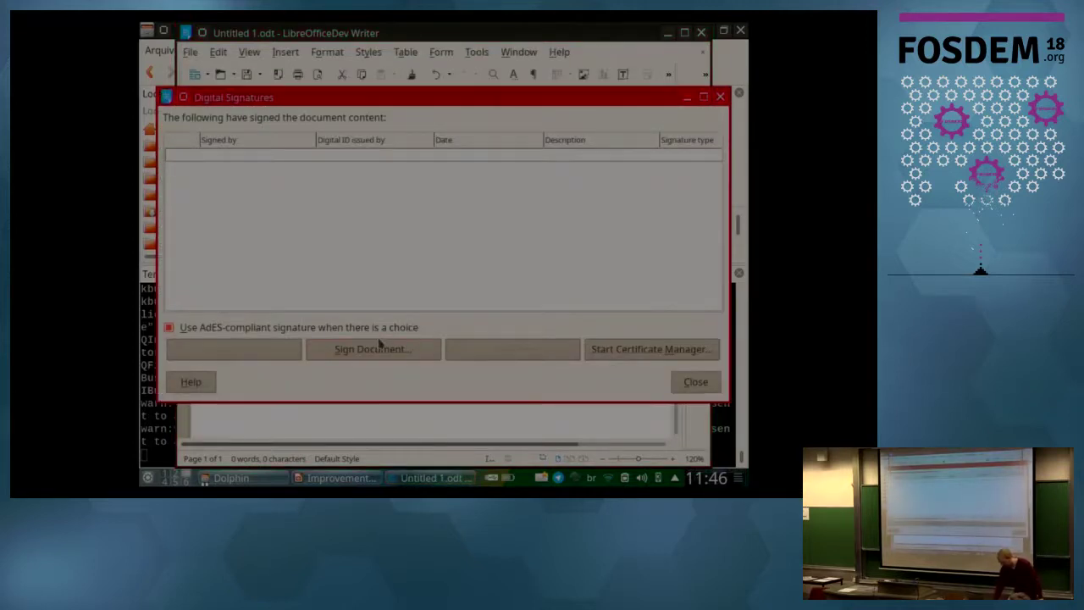
- Examine the certificates offered for signing the document, and leave the digital signatures without signing
click(379, 349)
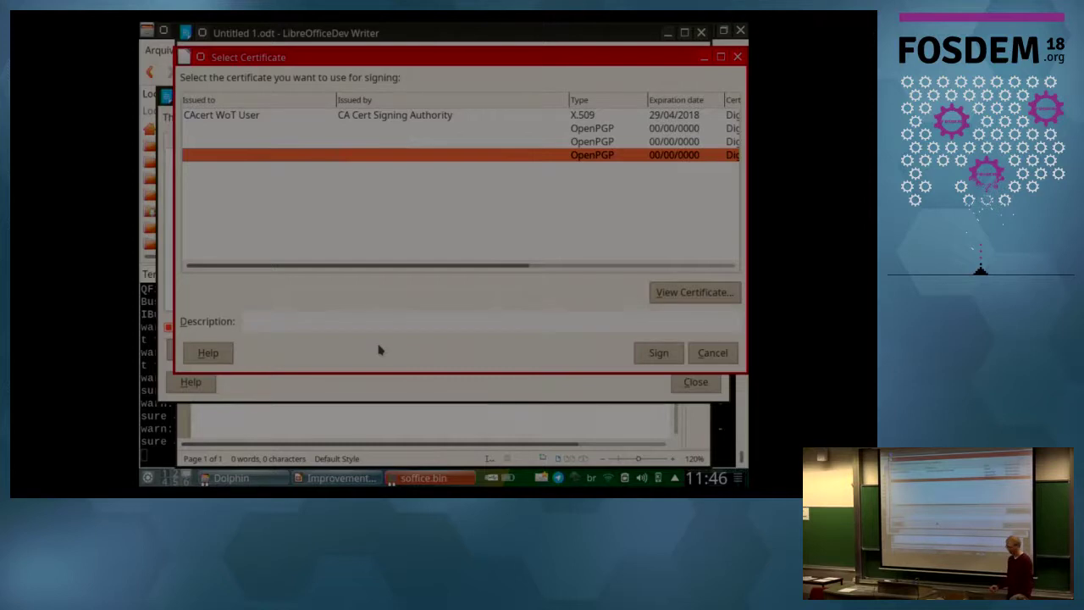
key(Escape)
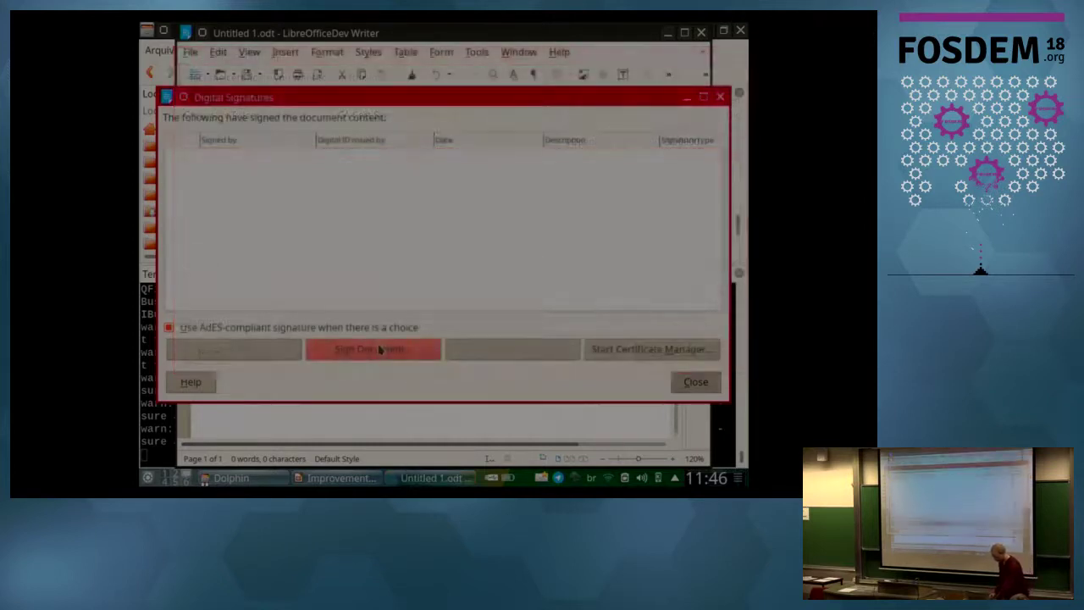
key(Escape)
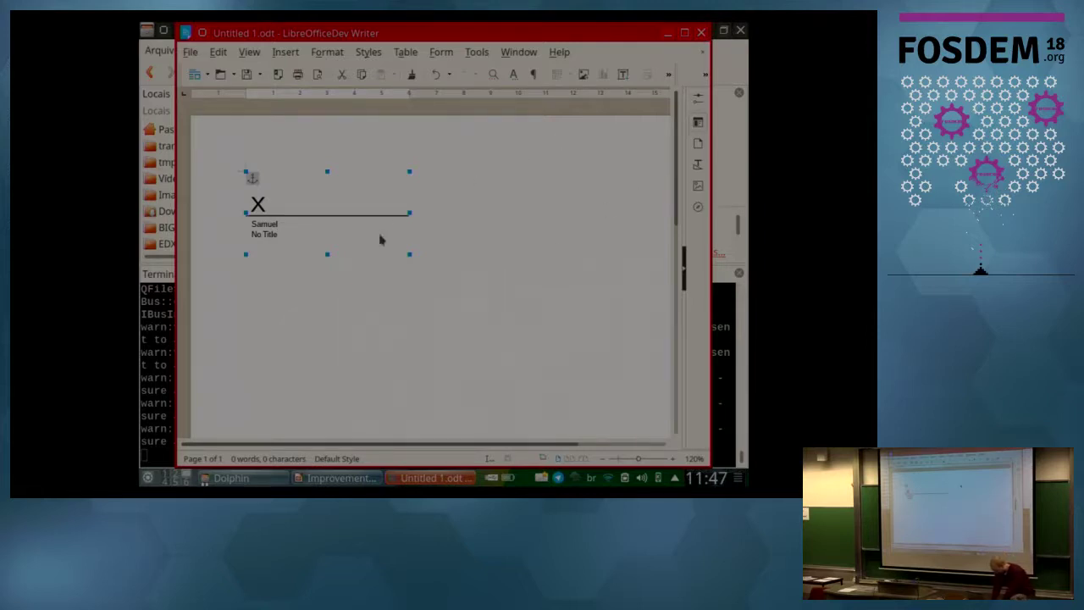
- Switch to the Impress presentation, dismiss its Open dialog and run the slide show from slide 6, OPENPGP SUPPORT
key(alt+Tab)
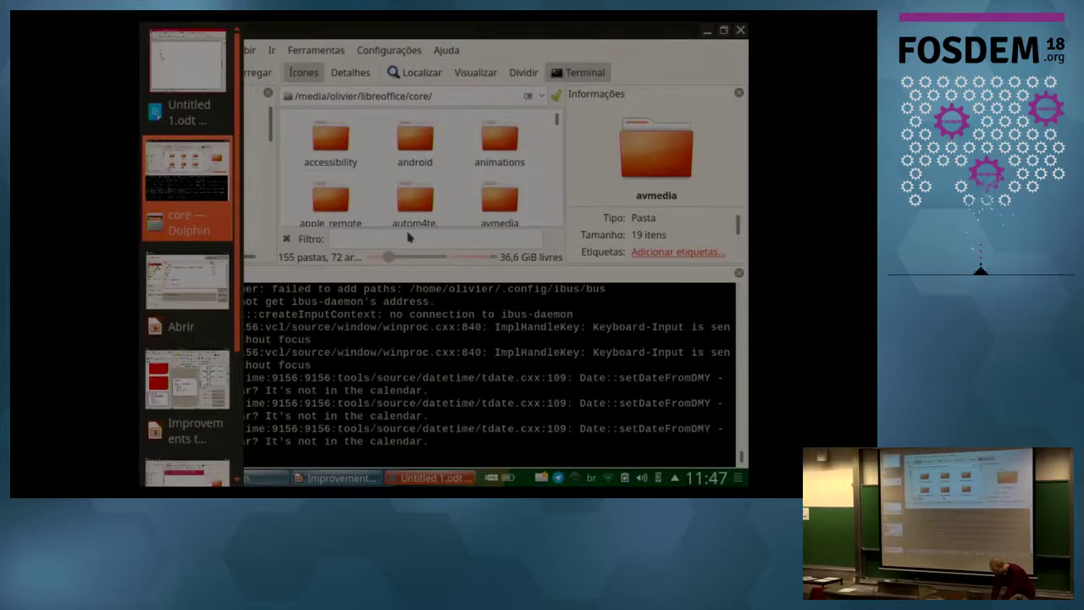
key(alt+Tab)
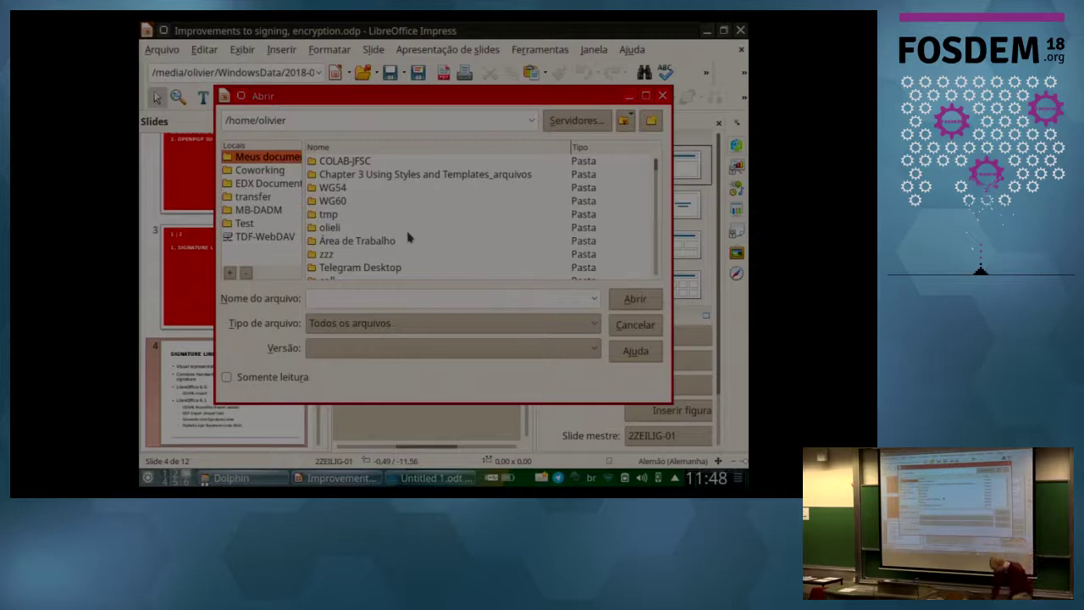
click(663, 96)
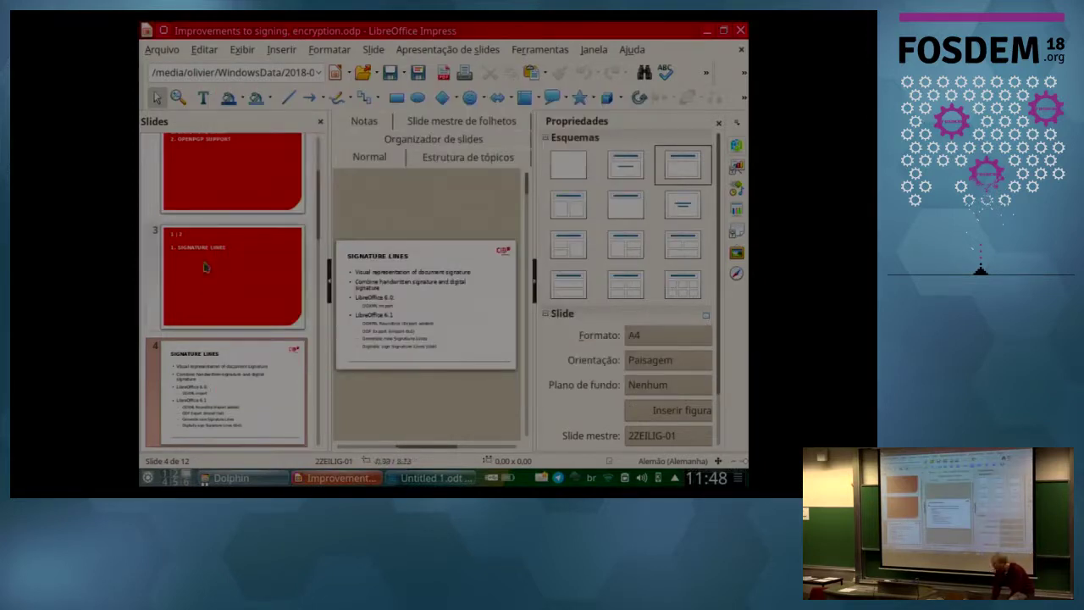
click(224, 376)
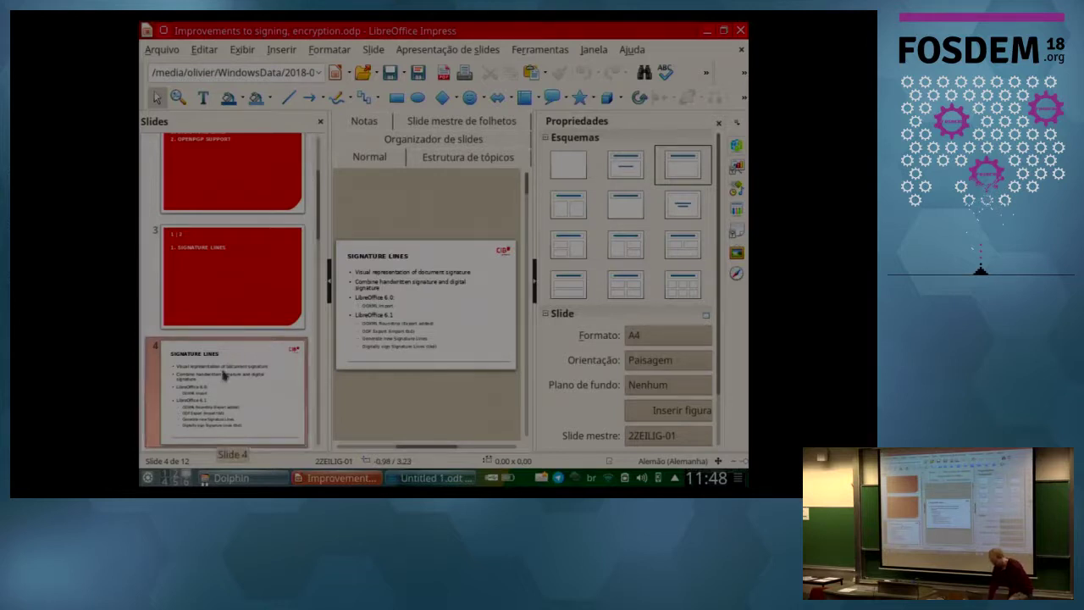
key(ctrl+v)
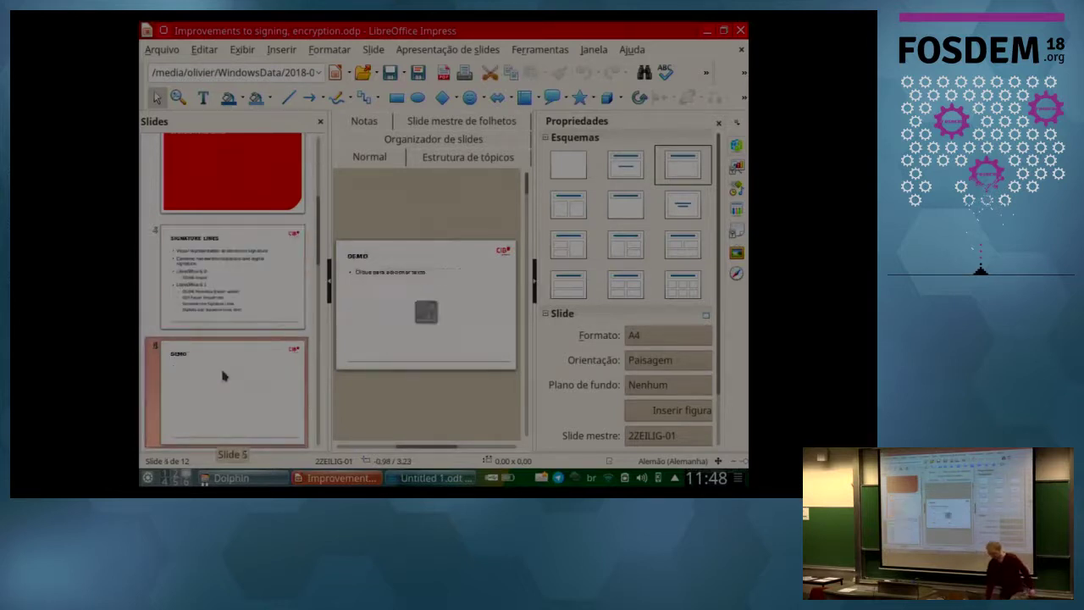
key(Down)
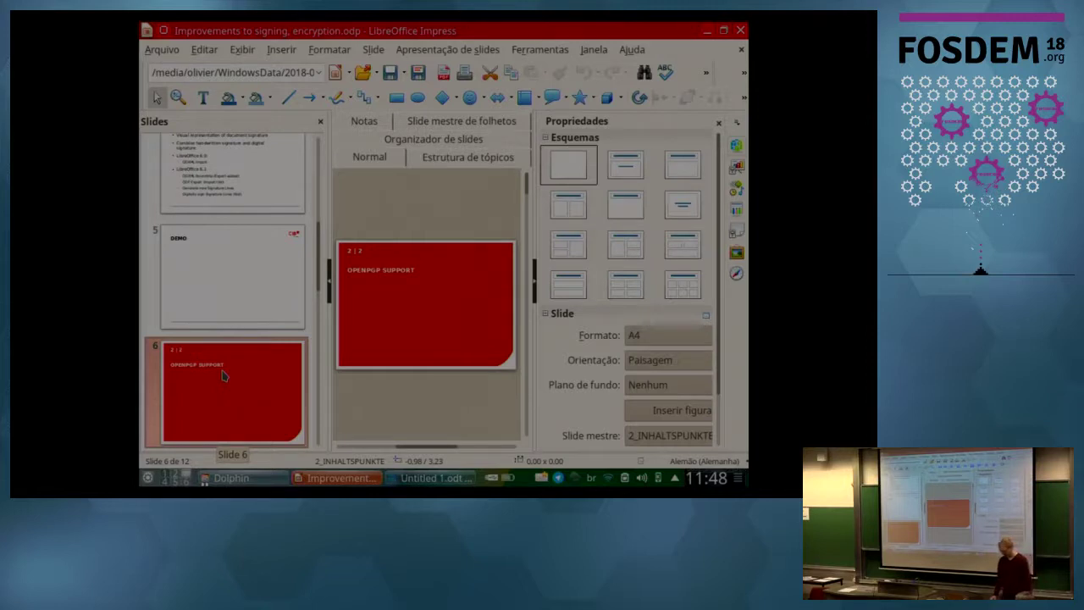
key(shift+F5)
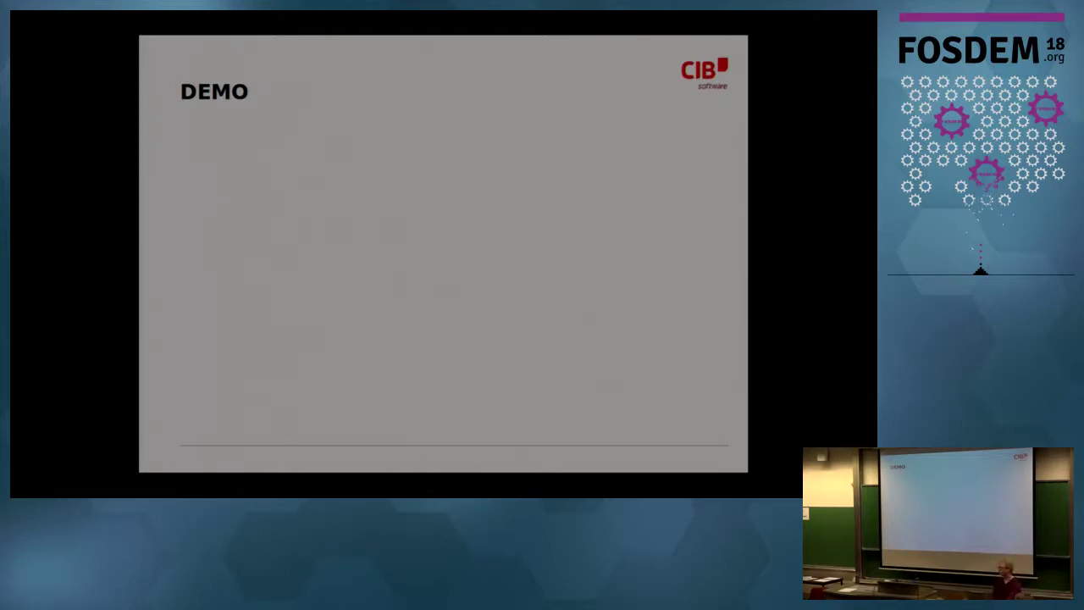
- End the slide show, switch back to LibreOfficeDev Writer and create a new text document
key(Escape)
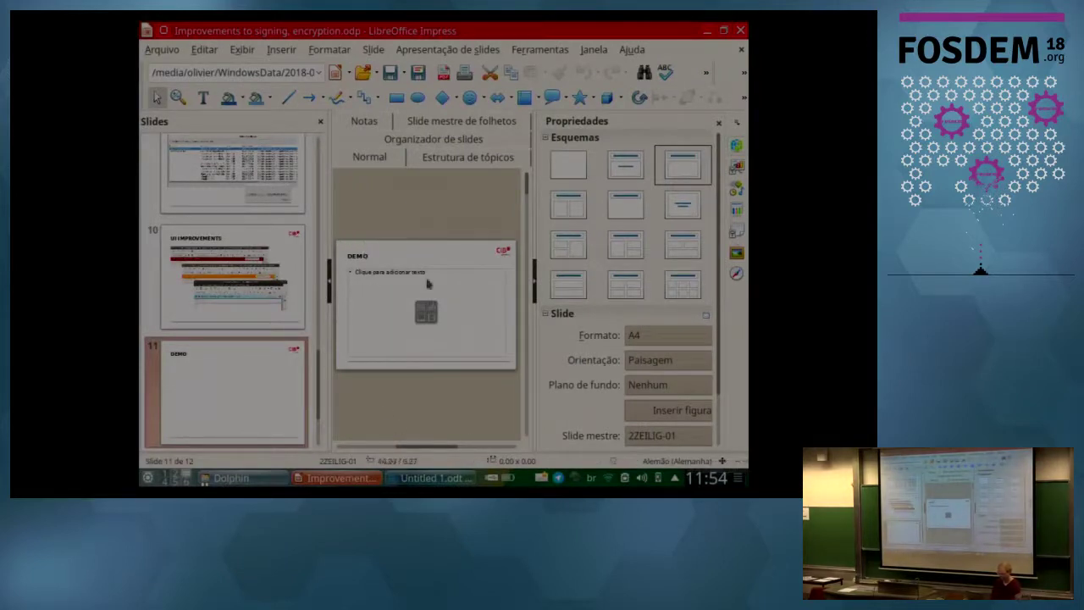
click(406, 482)
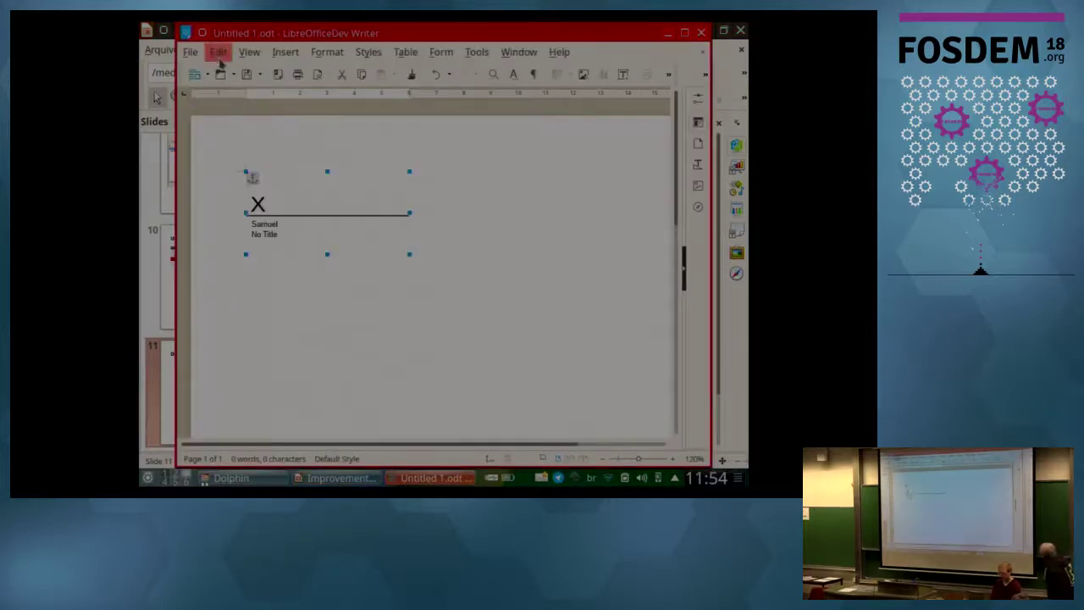
click(194, 74)
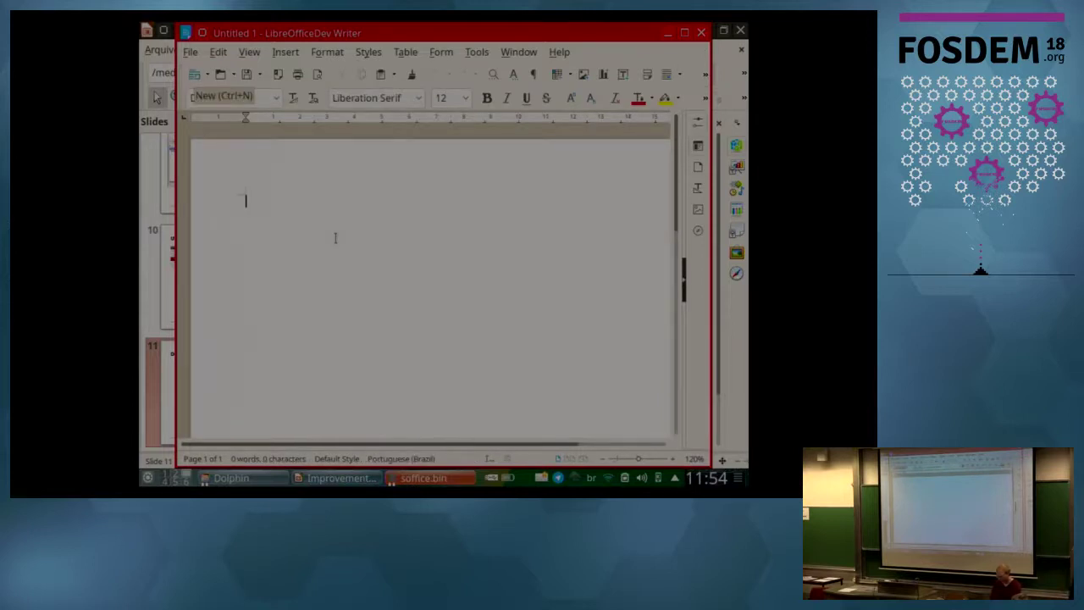
- Try to expand an AutoText entry in the empty document, and write "Blind text" instead
key(F3)
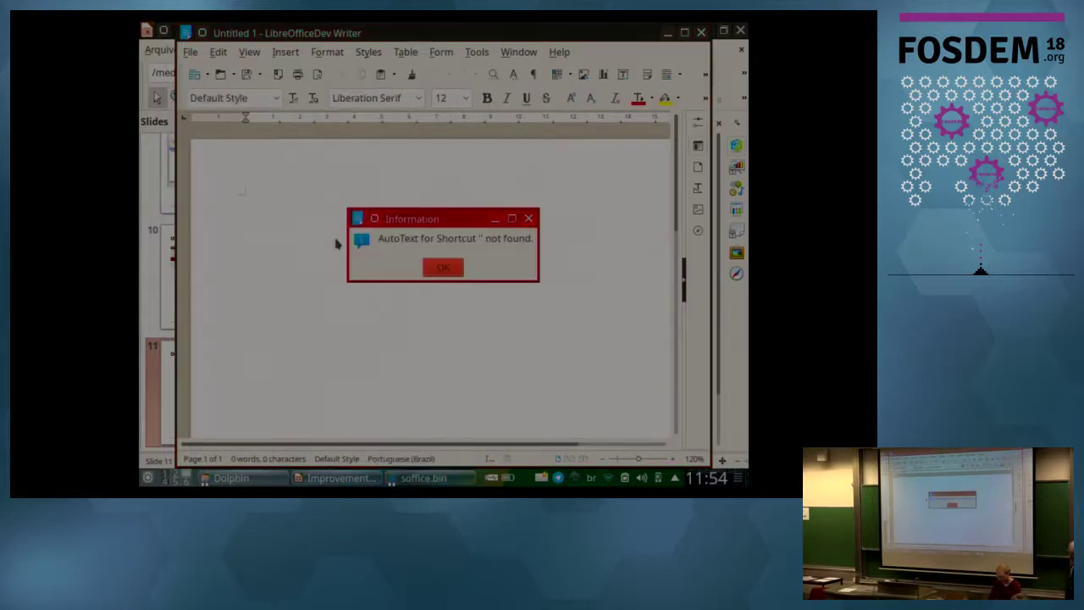
key(Return)
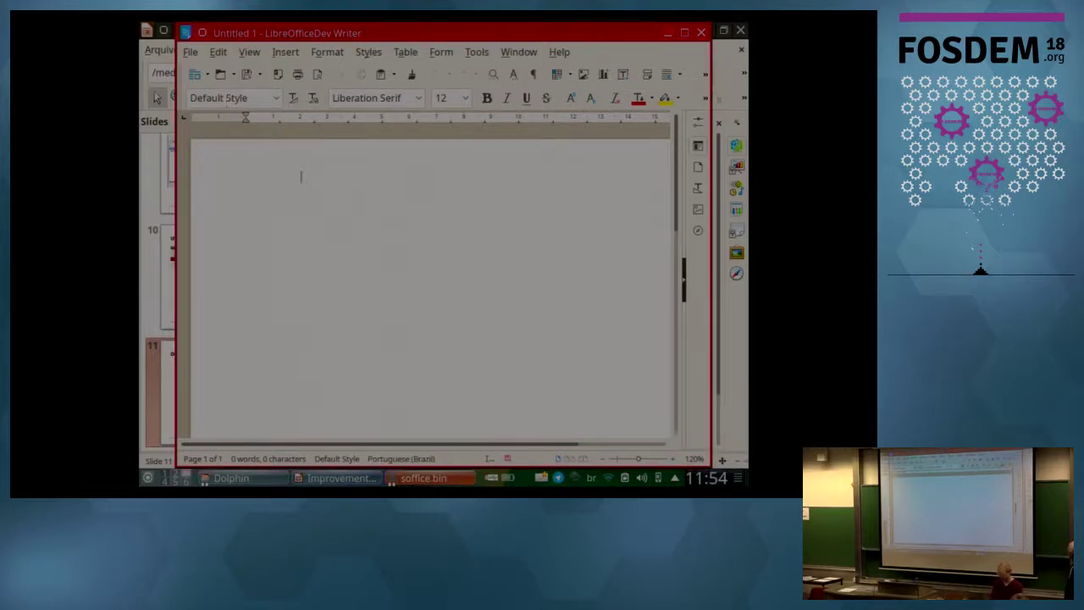
text(bold)
key(BackSpace)
key(BackSpace)
key(BackSpace)
key(BackSpace)
text(lind text)
- Open the document's digital signatures, saving the file as Untitled 12.odt on the way
click(196, 56)
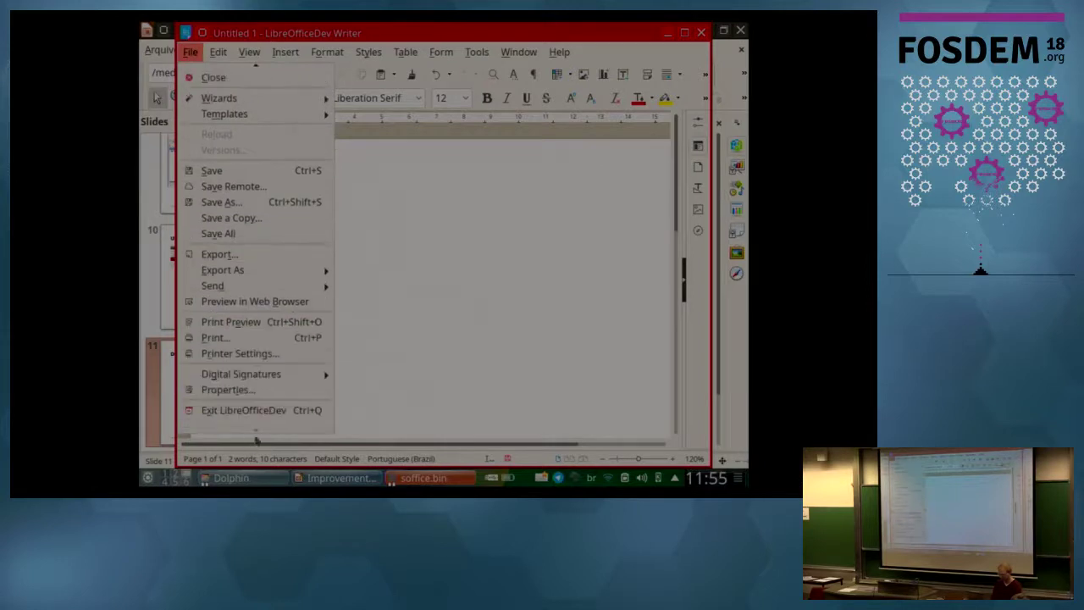
mouse_move(276, 378)
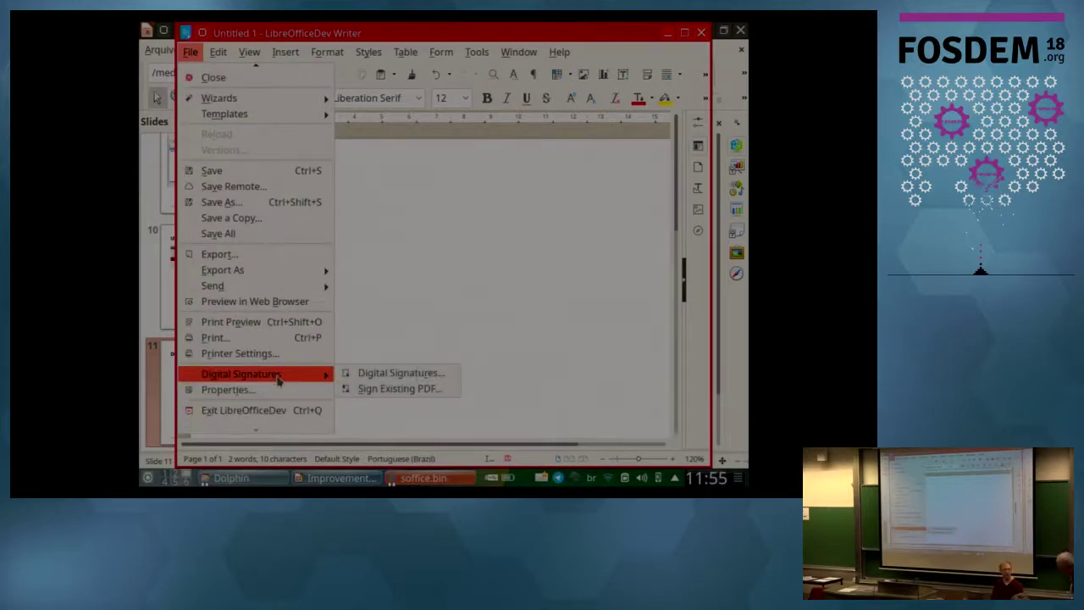
click(356, 379)
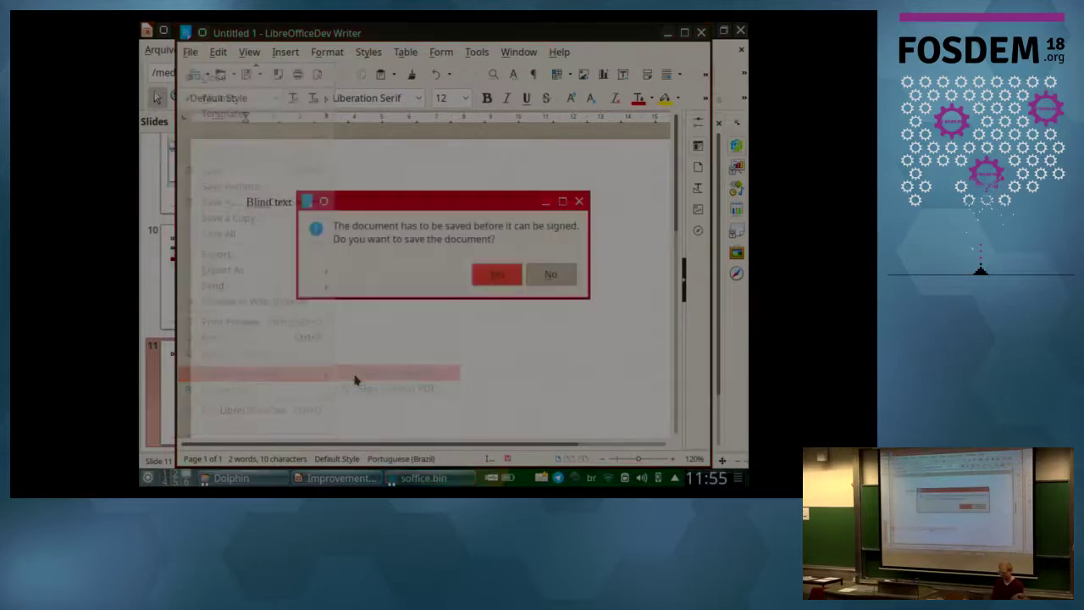
click(506, 276)
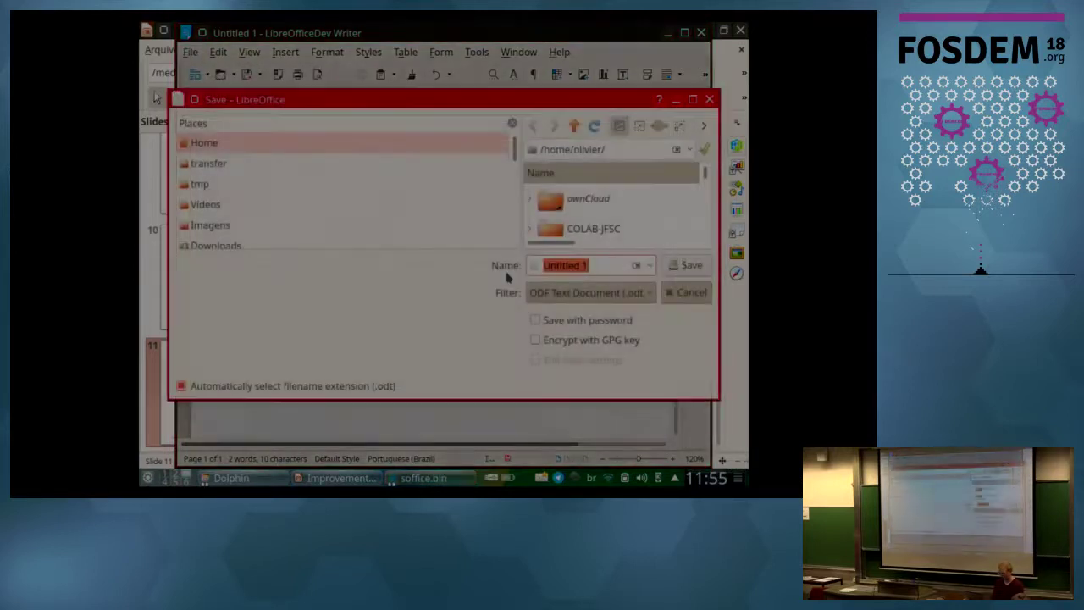
click(689, 267)
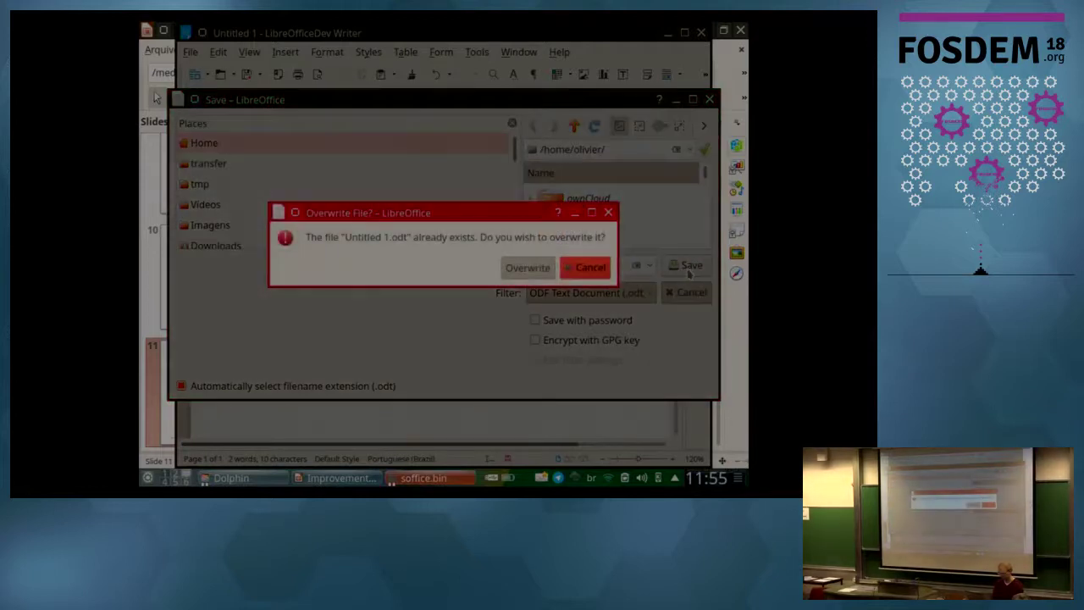
click(572, 270)
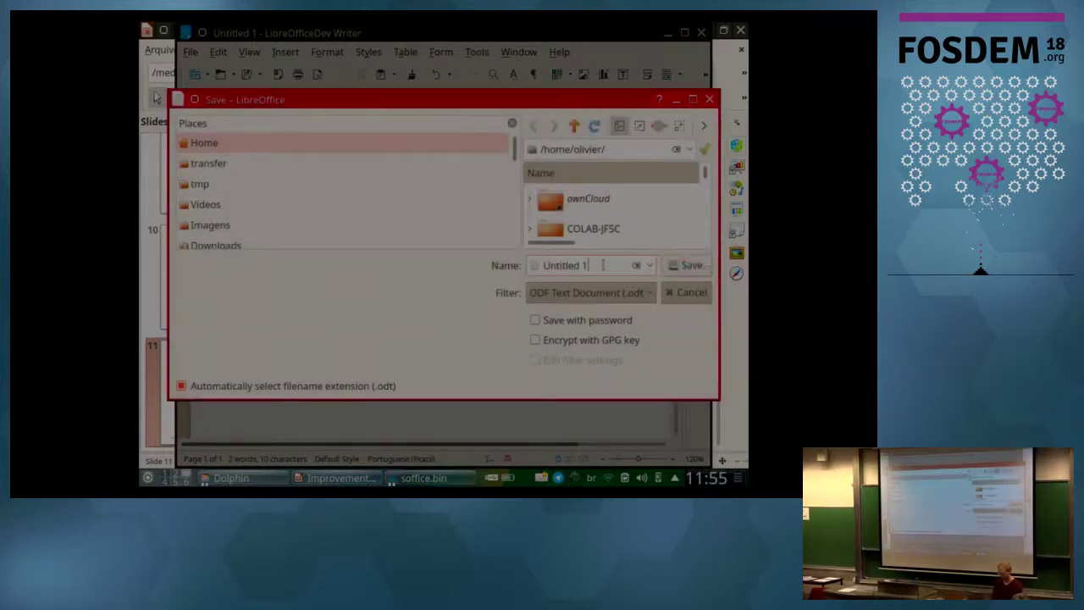
text(2)
click(696, 269)
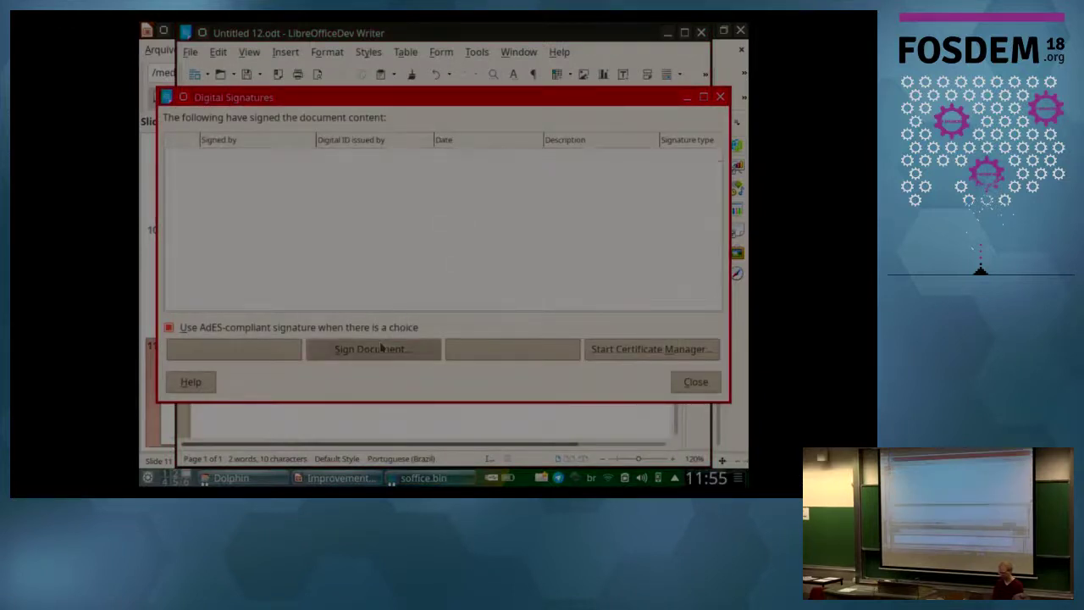
- Try to sign the document with the first OpenPGP certificate, cancel the passphrase request and leave the digital signatures
click(381, 349)
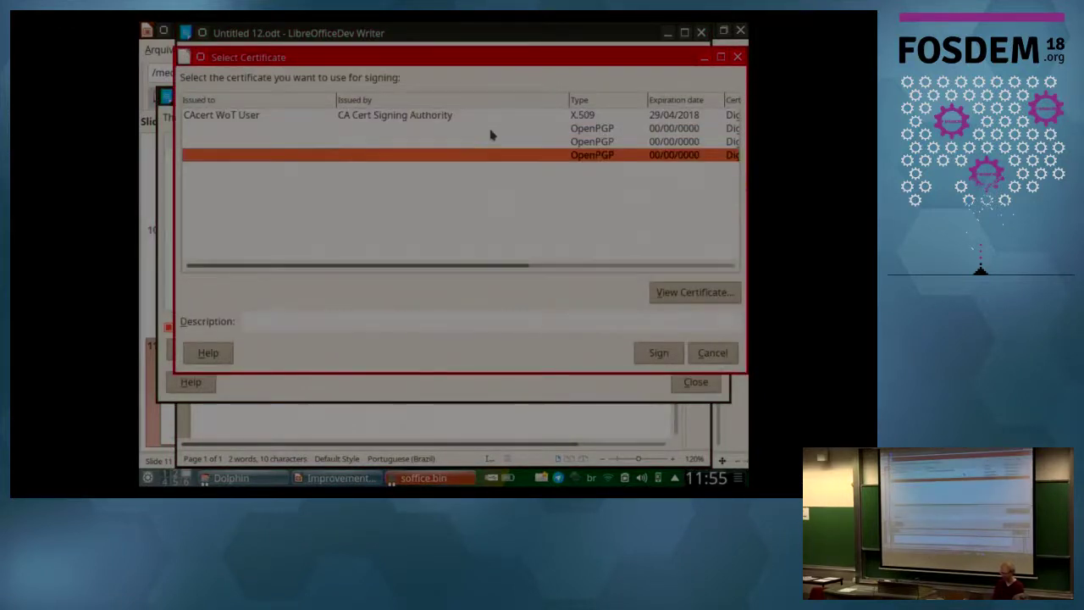
click(493, 129)
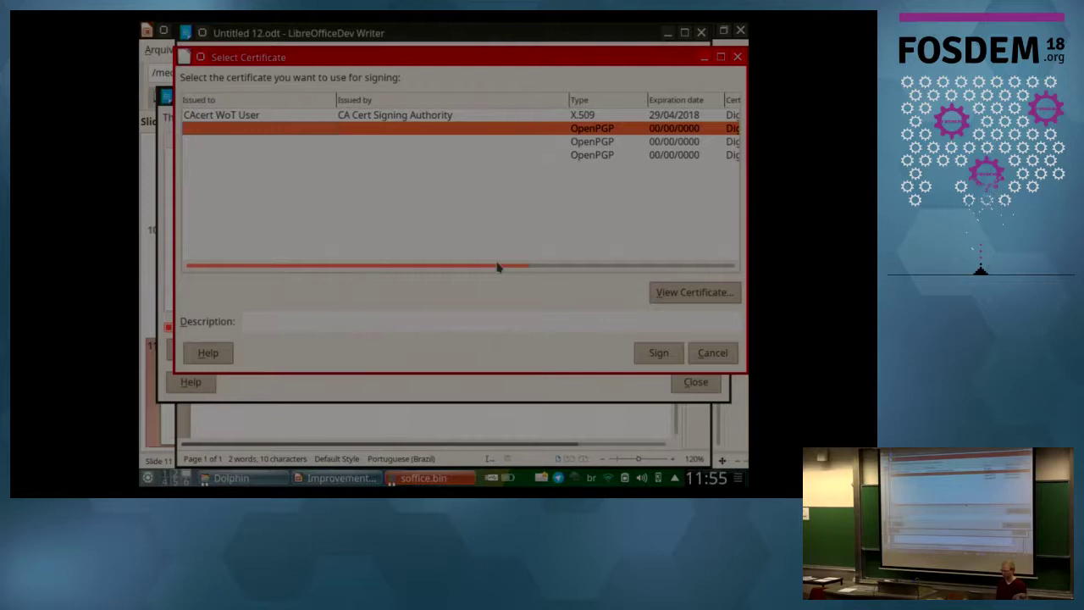
click(658, 352)
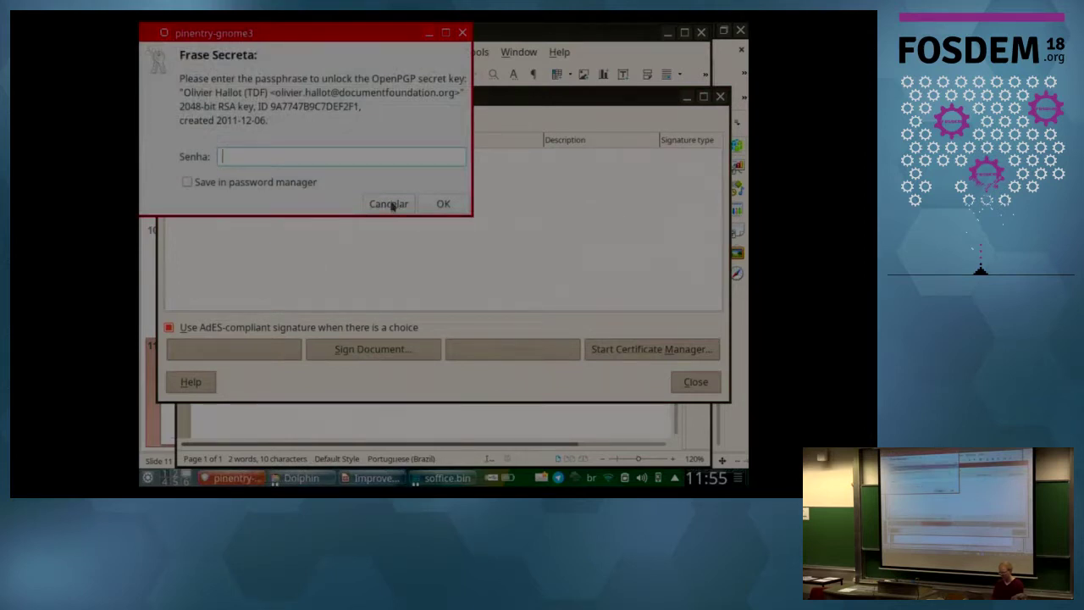
click(391, 205)
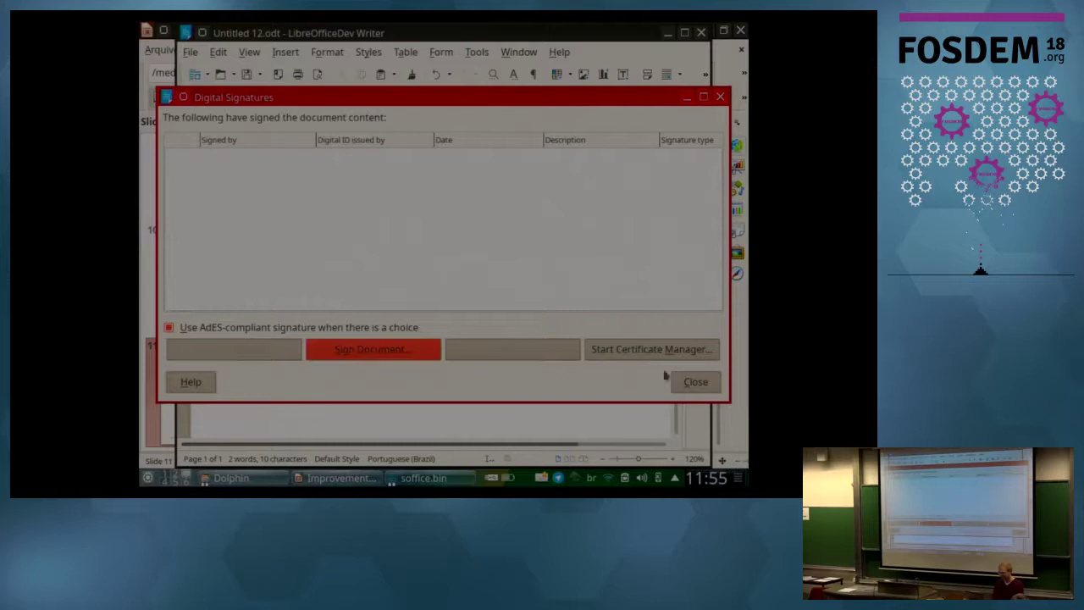
click(696, 382)
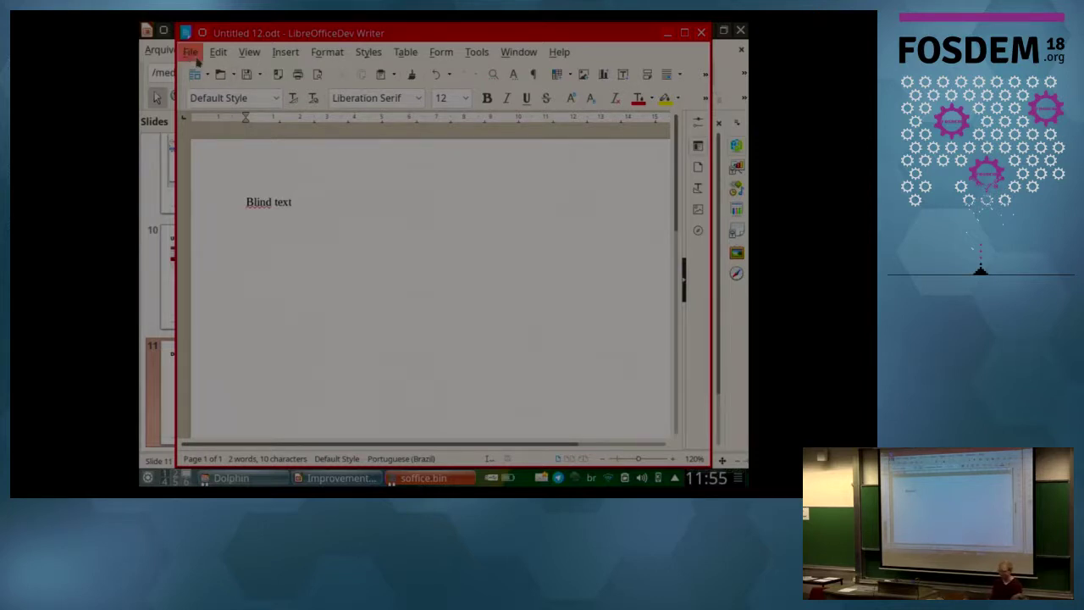
- Save the document under the new name Untitled 123.odt with GPG key encryption enabled
click(196, 60)
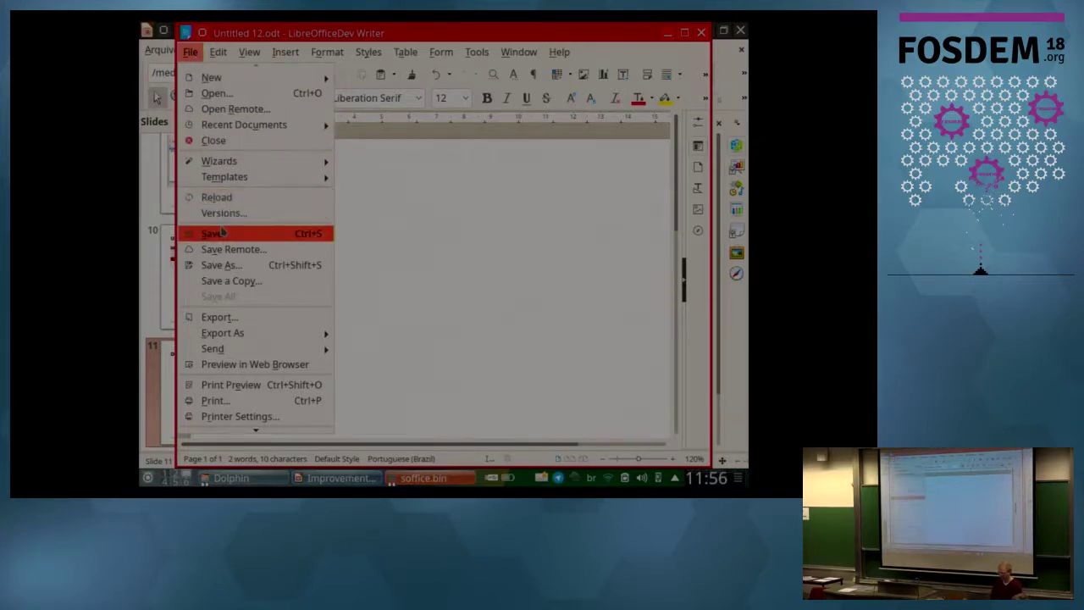
click(219, 233)
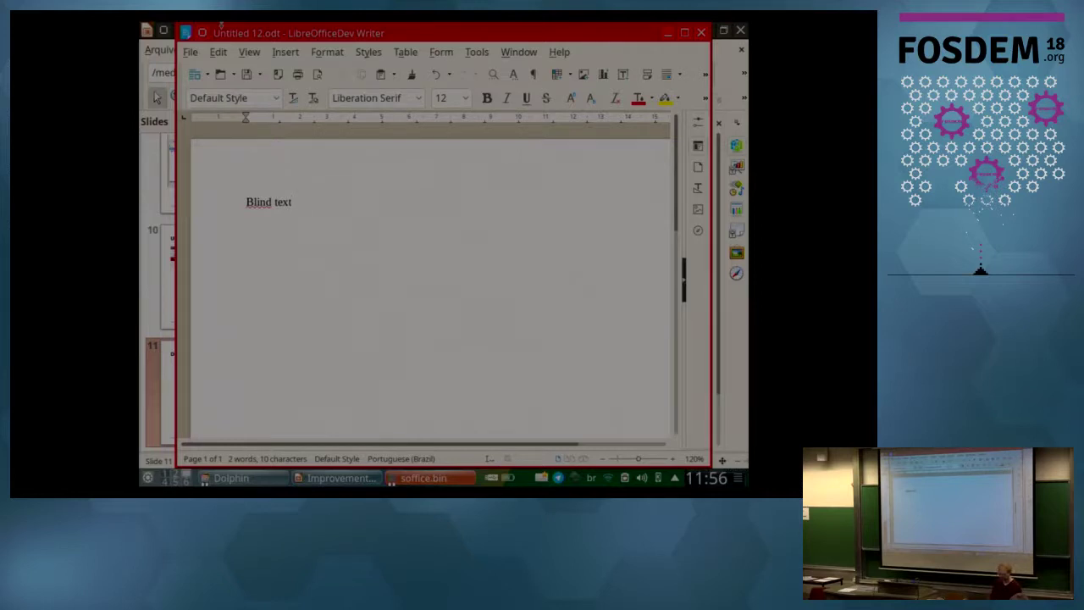
click(190, 52)
click(299, 264)
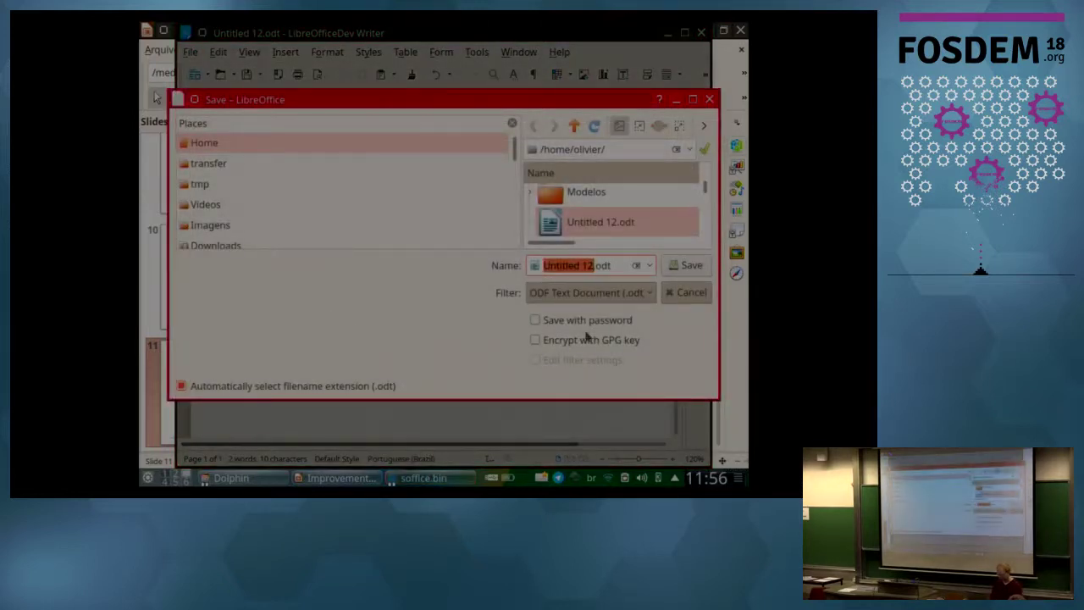
click(583, 340)
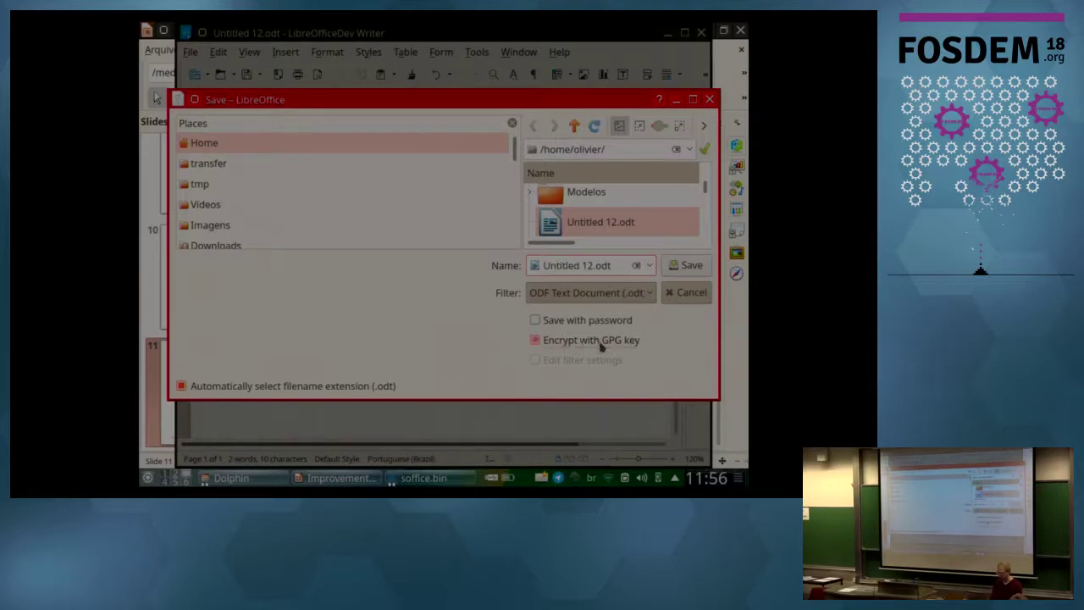
click(593, 265)
text(3)
click(680, 269)
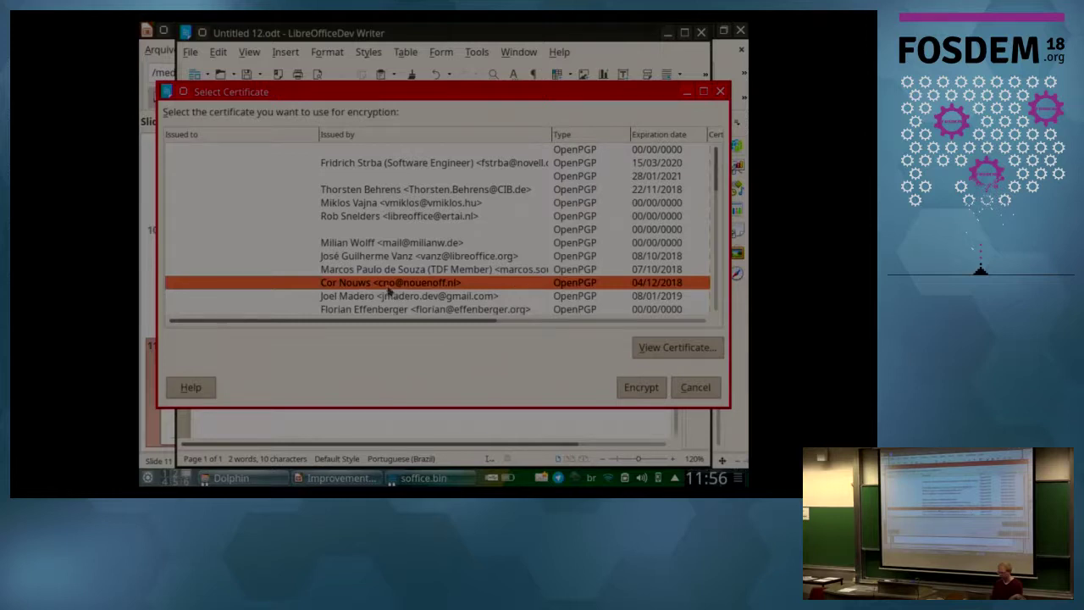
- Try to encrypt the document with the selected recipient's OpenPGP certificate, and leave the certificate selection
click(647, 383)
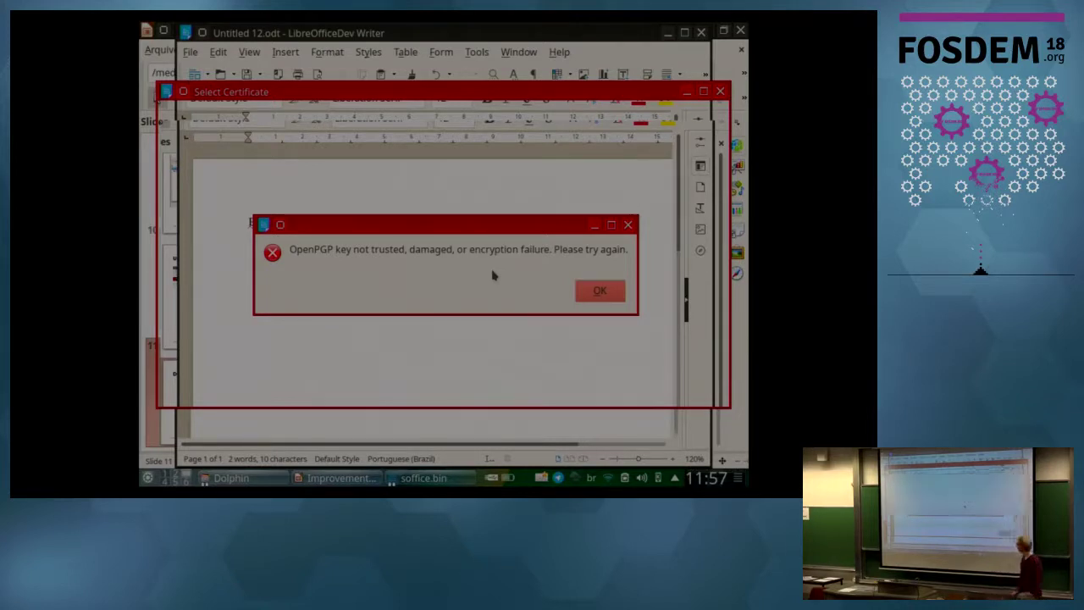
key(Return)
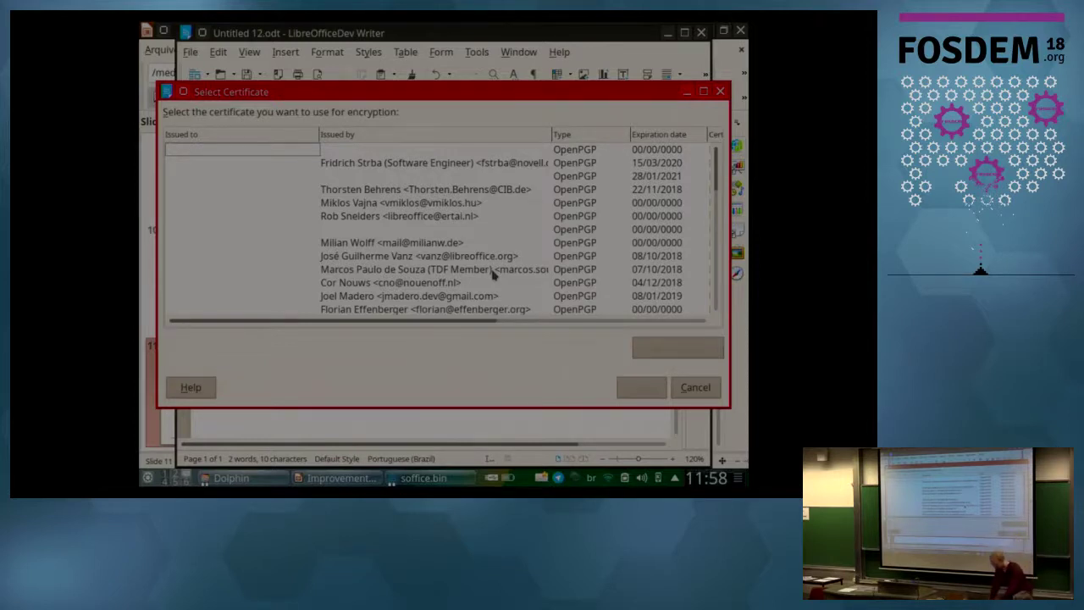
key(Escape)
- Open the LibreOfficeDev options
click(484, 54)
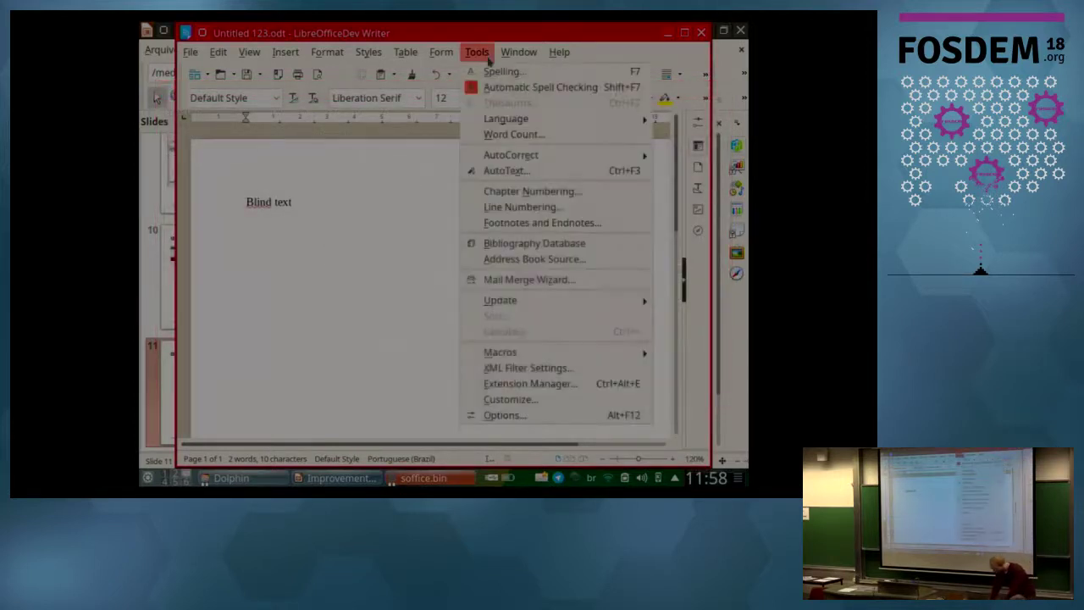
click(532, 415)
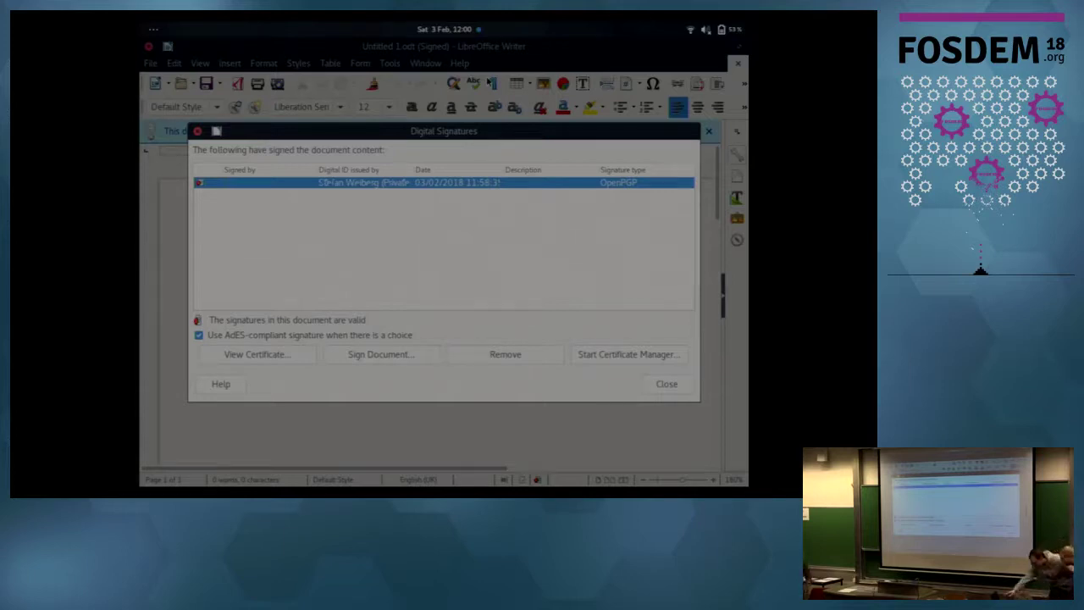
- Examine the certificate offered for signing Untitled 1.odt, leave without signing, and show the document's existing signatures again
click(410, 354)
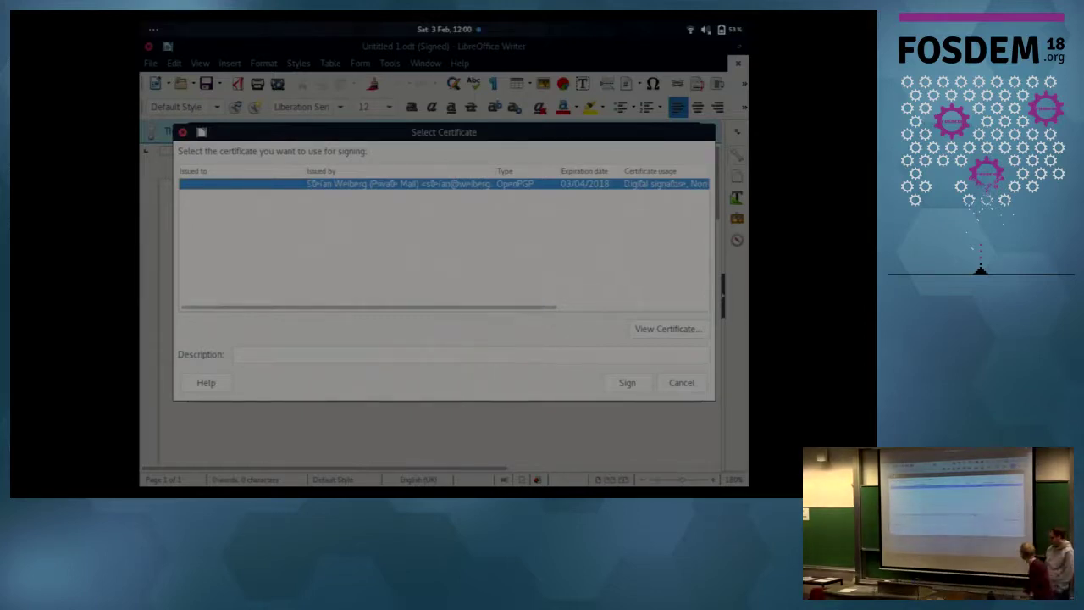
click(692, 383)
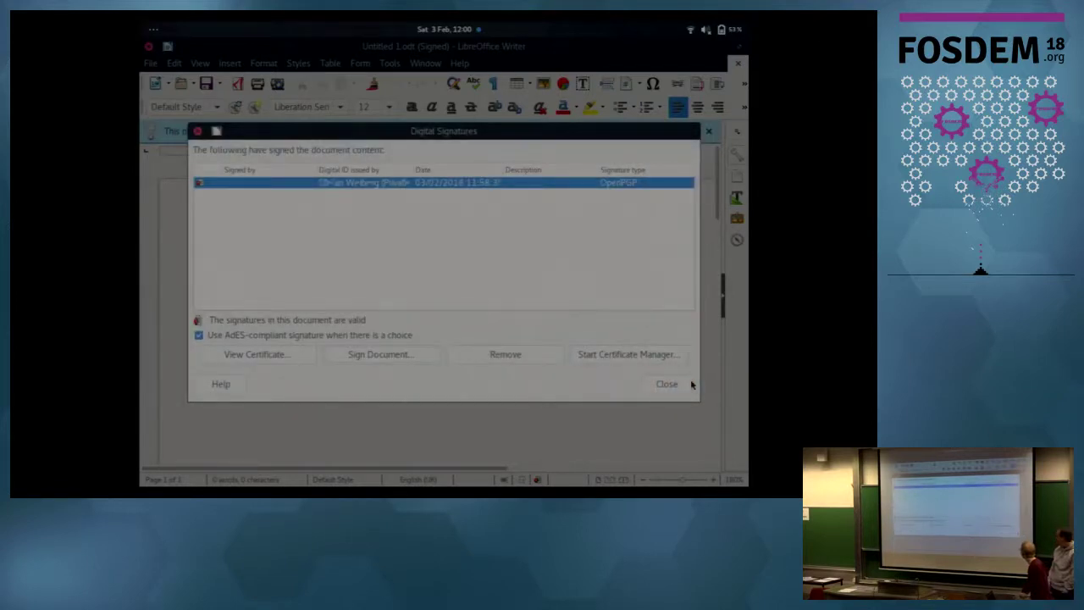
click(691, 383)
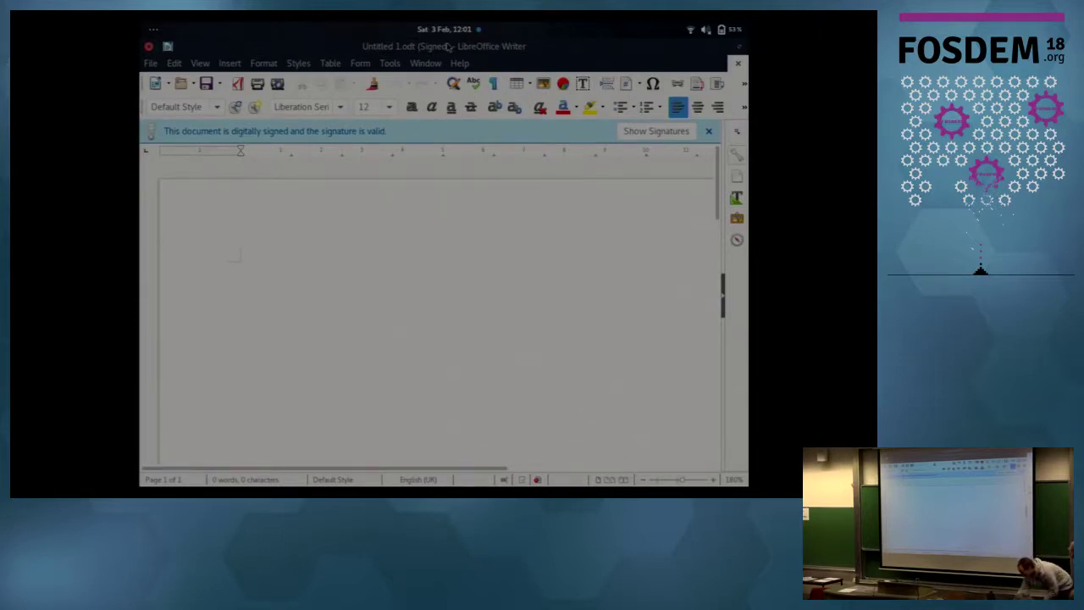
click(634, 133)
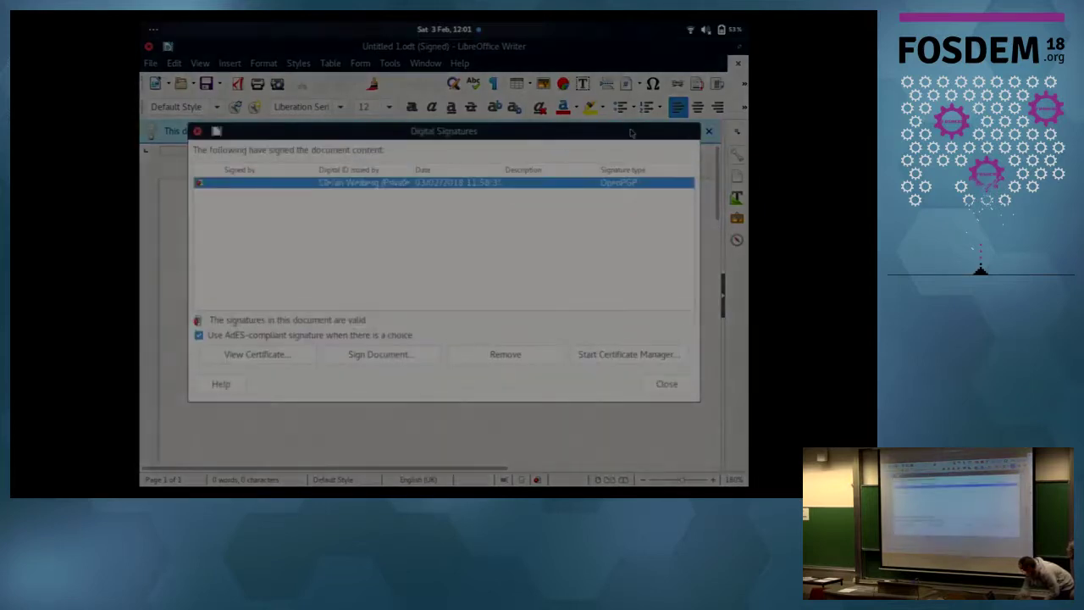